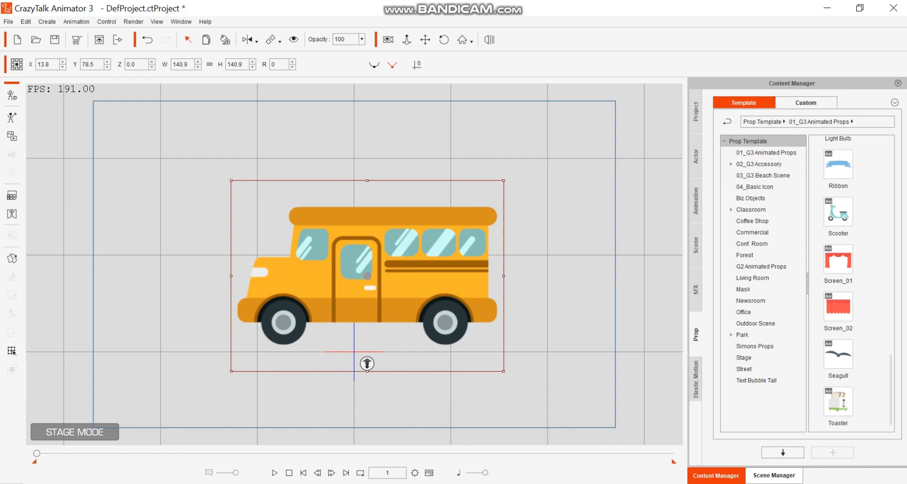
Place the bus at the stage's right side and keyframe it on its Transform track to reach the left side at frame 41
left_click_drag(367, 363, 502, 374)
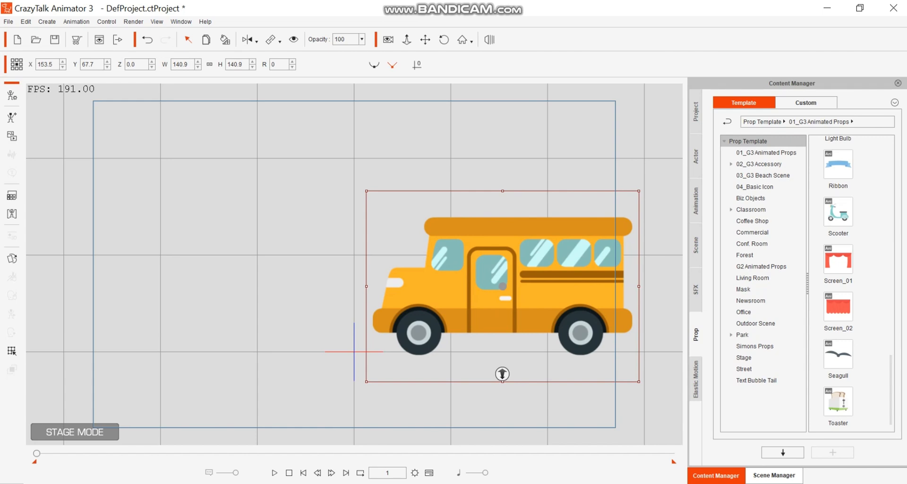
key("F3")
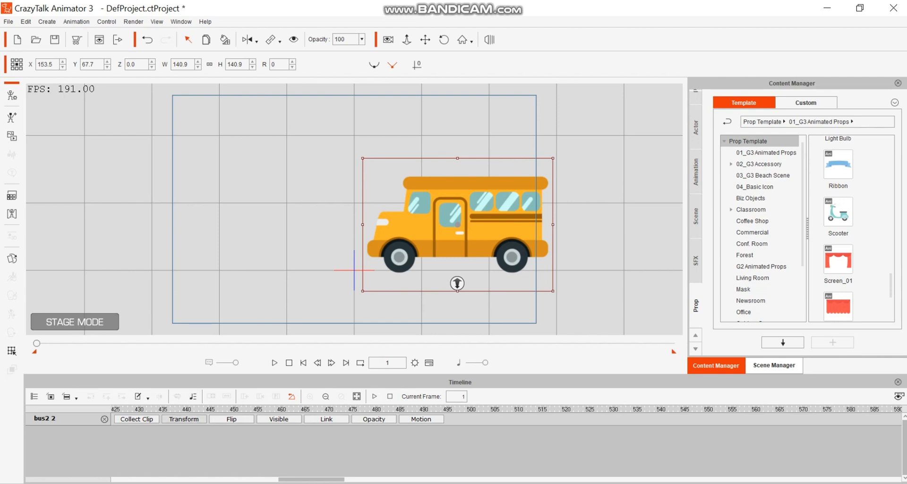
left_click(183, 418)
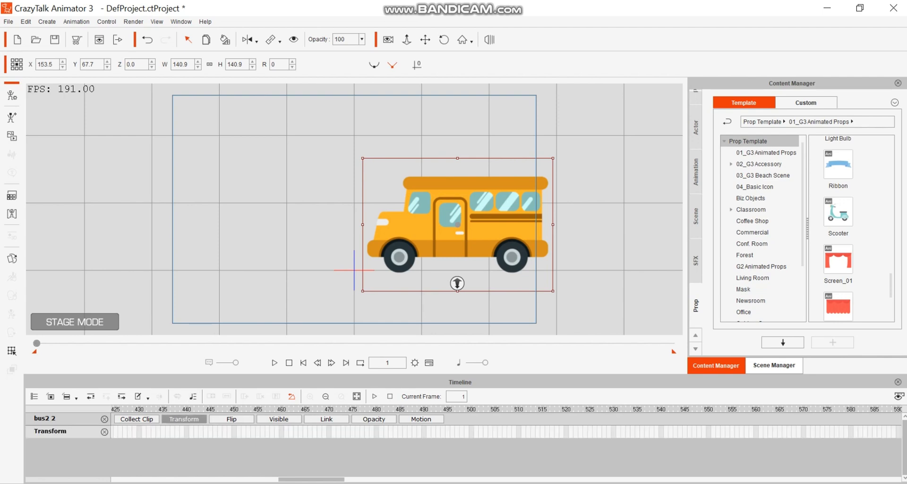
left_click_drag(36, 343, 49, 342)
left_click_drag(457, 224, 234, 227)
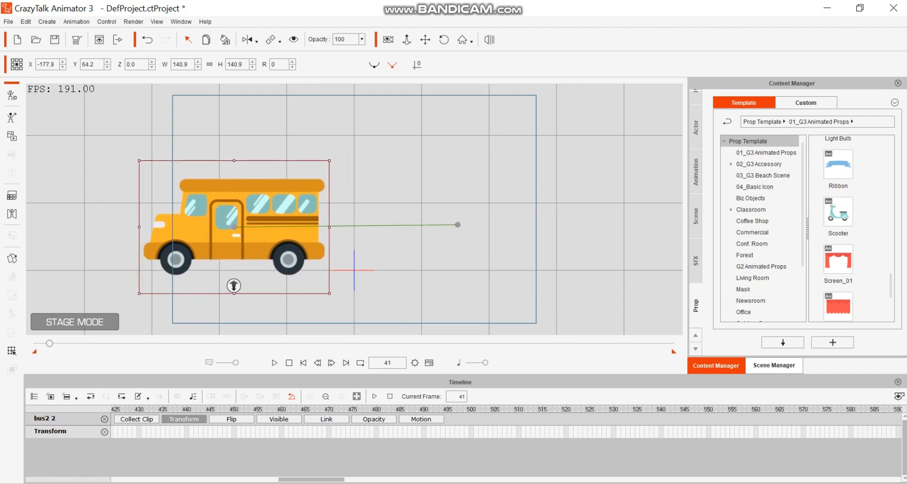
Play back the bus's movement from the first frame, stopping the playback when done
left_click(289, 363)
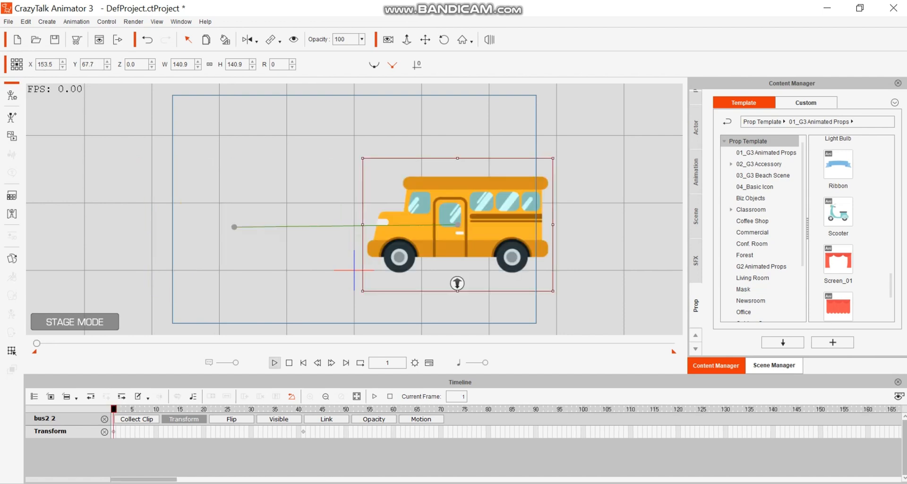
left_click(274, 362)
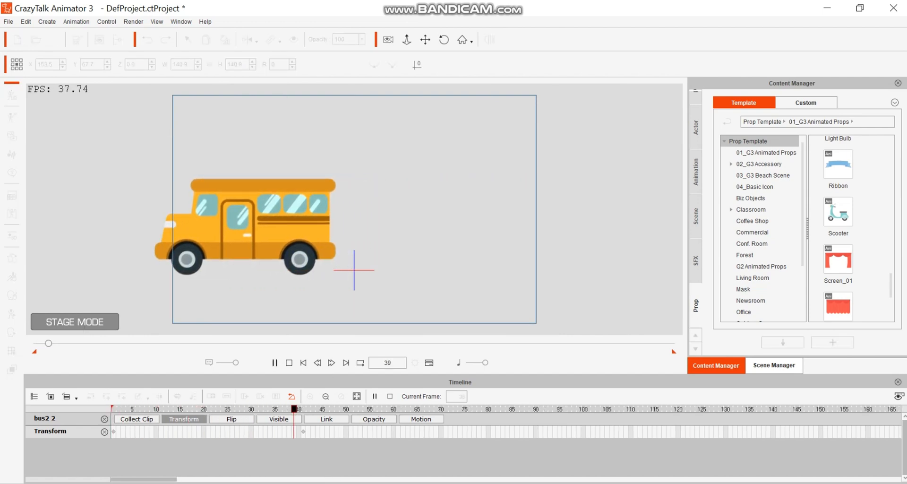
left_click(289, 363)
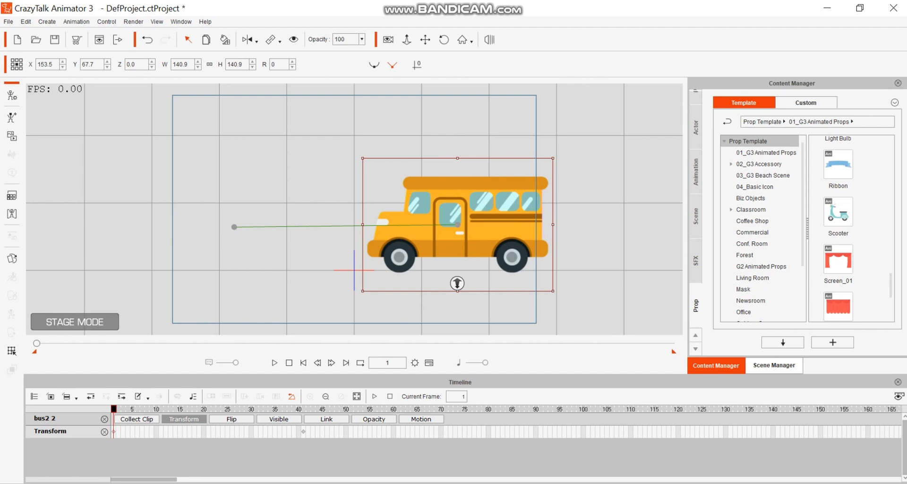
Start a new project and discard the bus project without saving
mouse_move(500, 483)
left_click(8, 21)
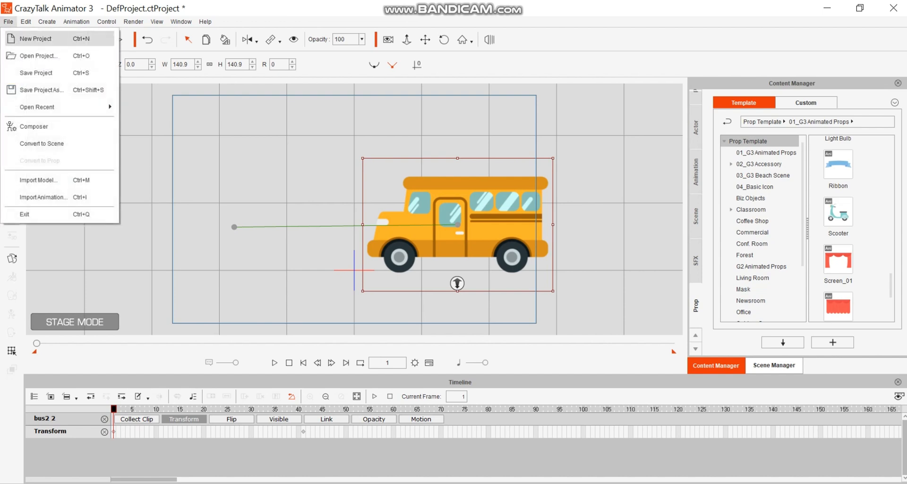
left_click(38, 39)
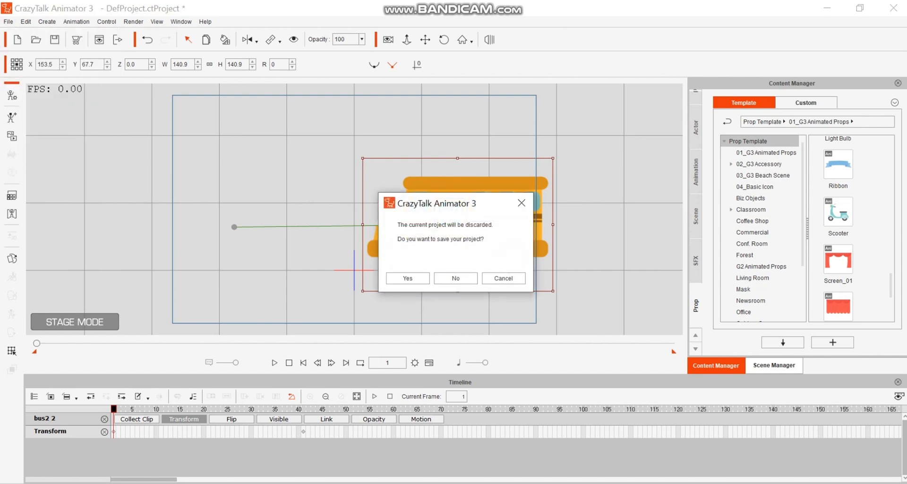
left_click(455, 278)
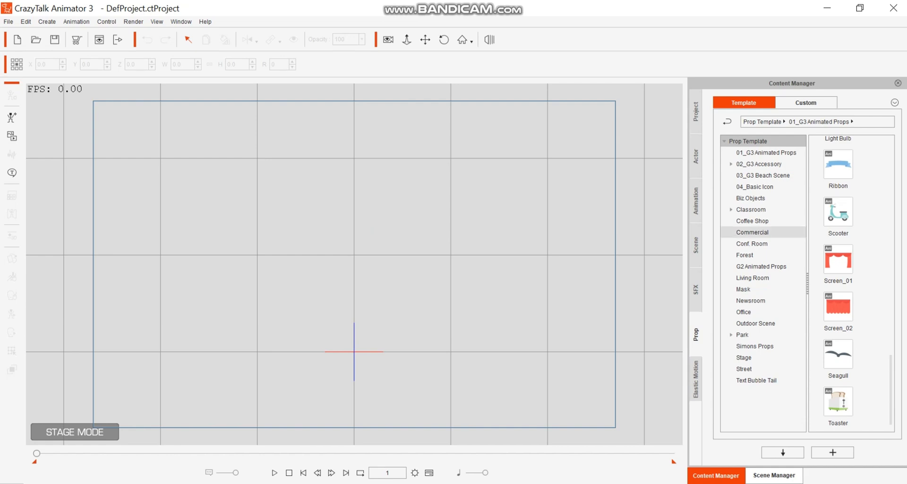
Add the Scooter from the G3 animated props and move it to about X 124.6, Y 66.2 on the stage
scroll(837, 250, "up", 5)
scroll(838, 255, "down", 10)
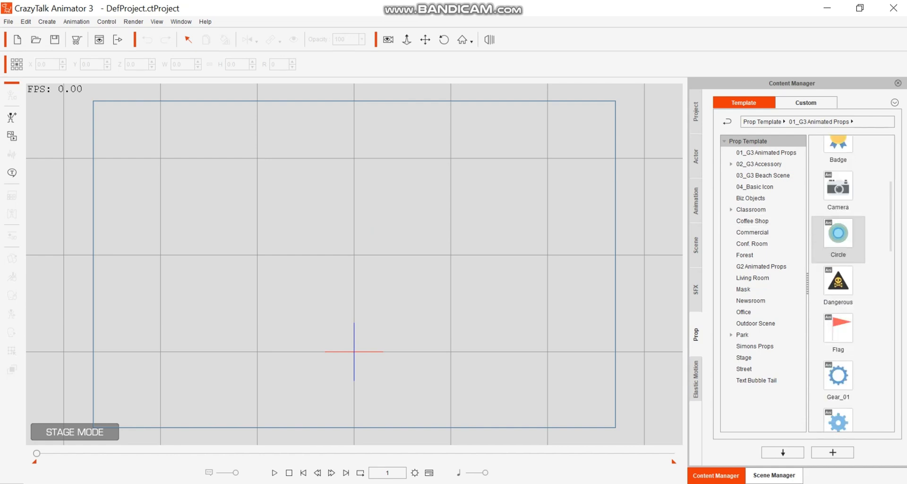
scroll(838, 255, "up", 10)
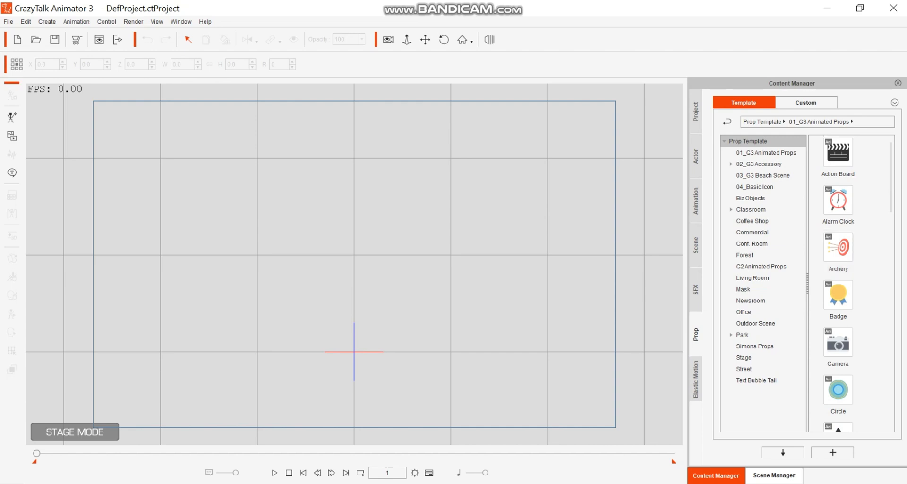
scroll(837, 255, "down", 3)
scroll(838, 255, "down", 7)
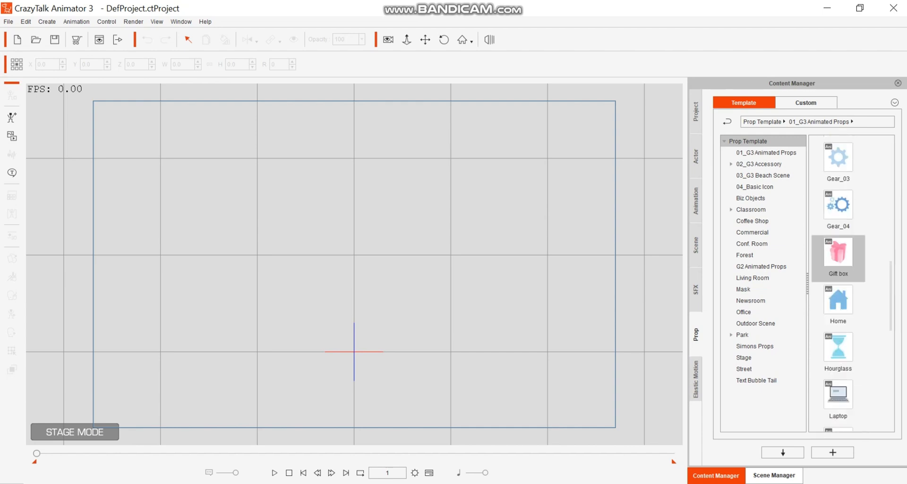
scroll(838, 255, "down", 3)
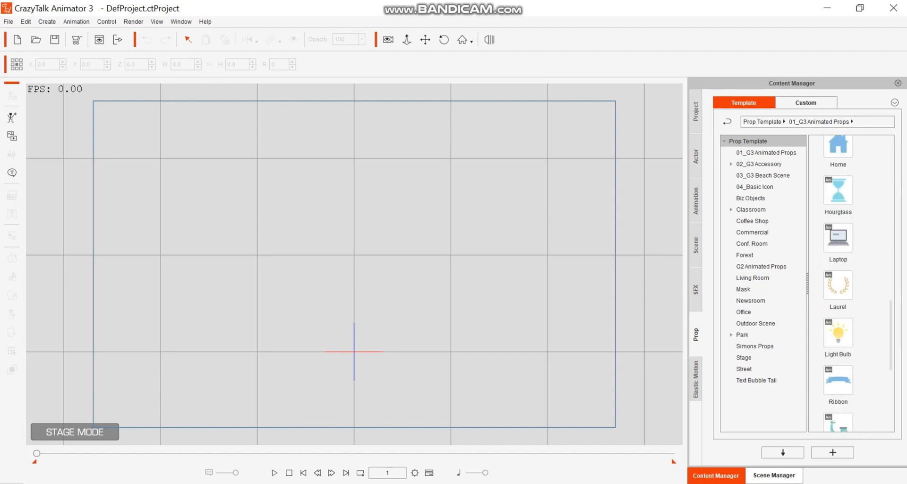
scroll(838, 276, "down", 3)
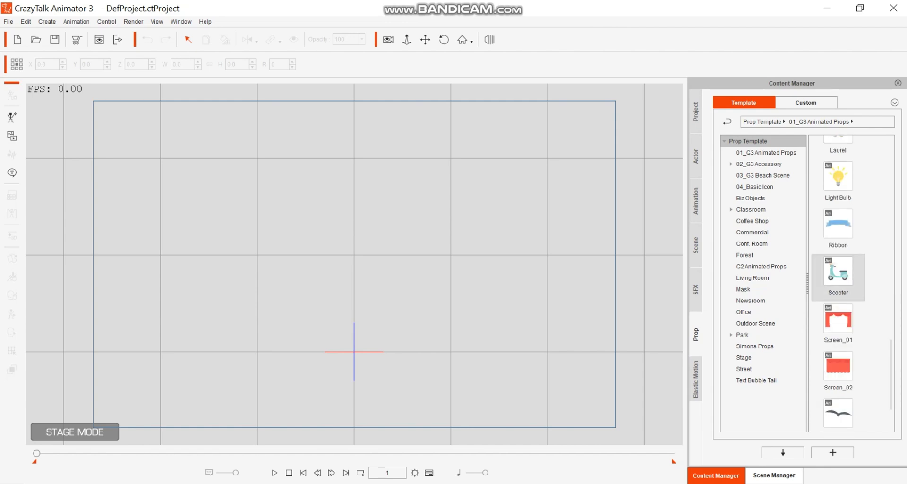
double_click(838, 272)
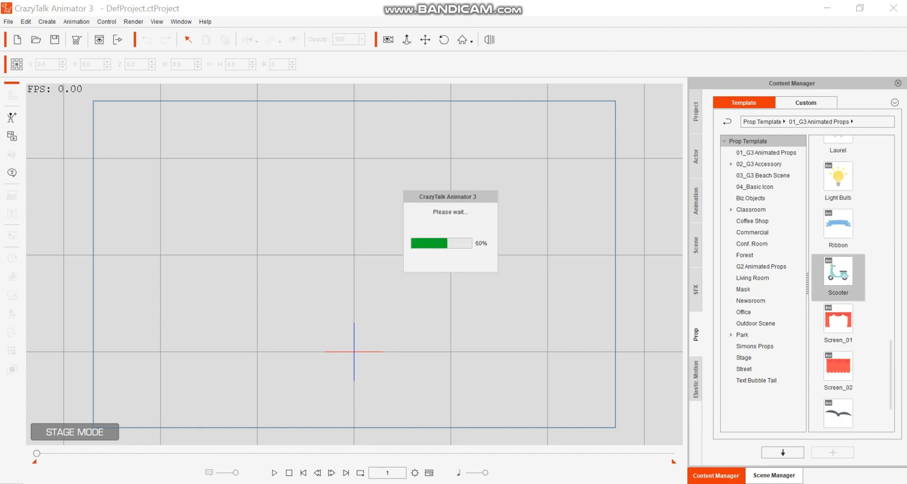
left_click_drag(343, 229, 474, 314)
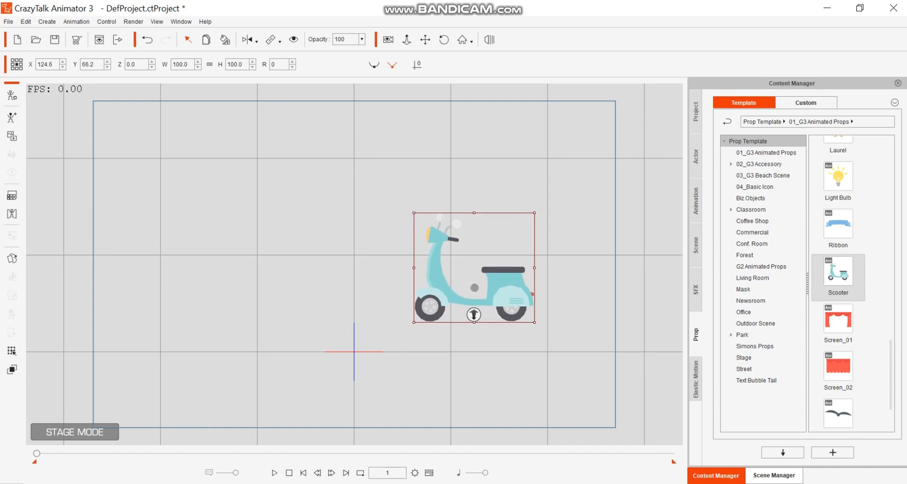
Apply the scooter_start action to the scooter
right_click(479, 273)
mouse_move(514, 281)
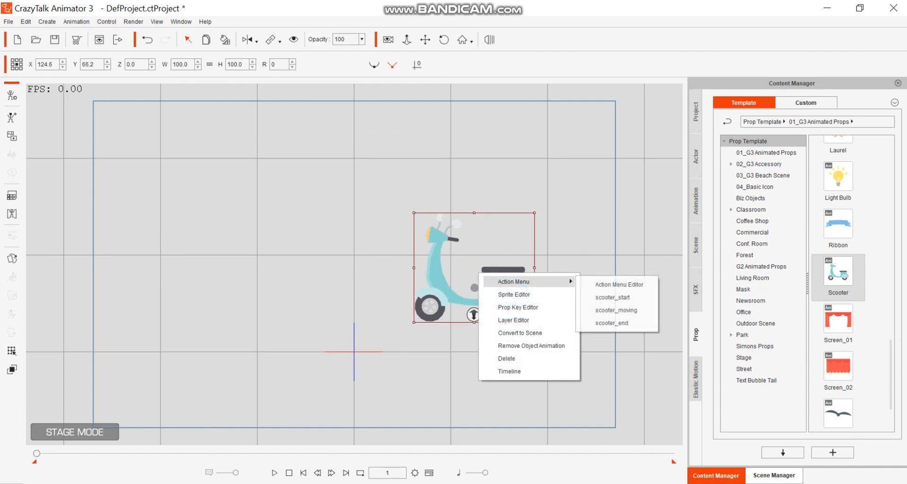
key("Return")
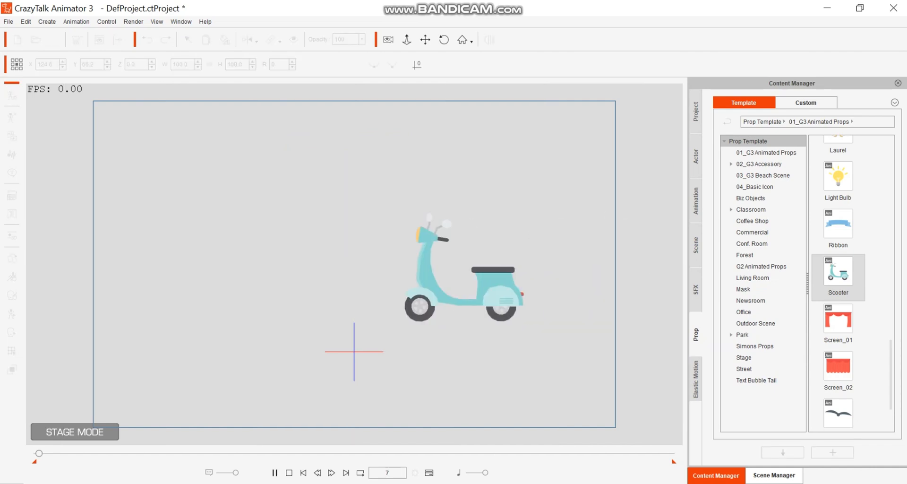
Apply the scooter_moving action to the scooter, continuing from frame 16
right_click(493, 265)
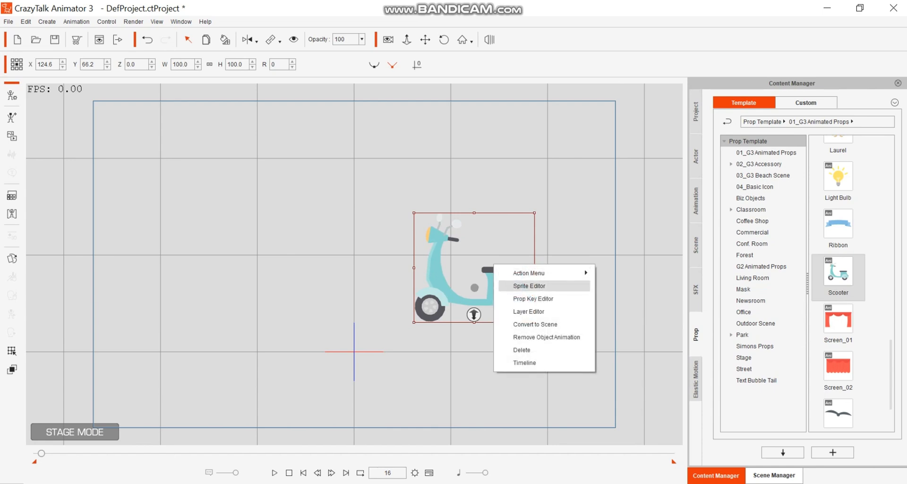
mouse_move(548, 273)
key("Down")
key("Down")
key("Return")
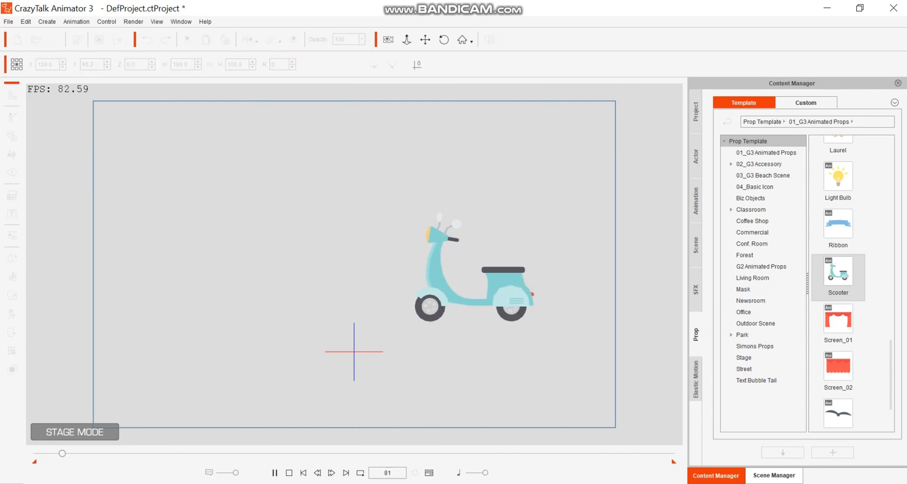
key("space")
Apply the scooter_end action to the scooter at frame 96
right_click(503, 280)
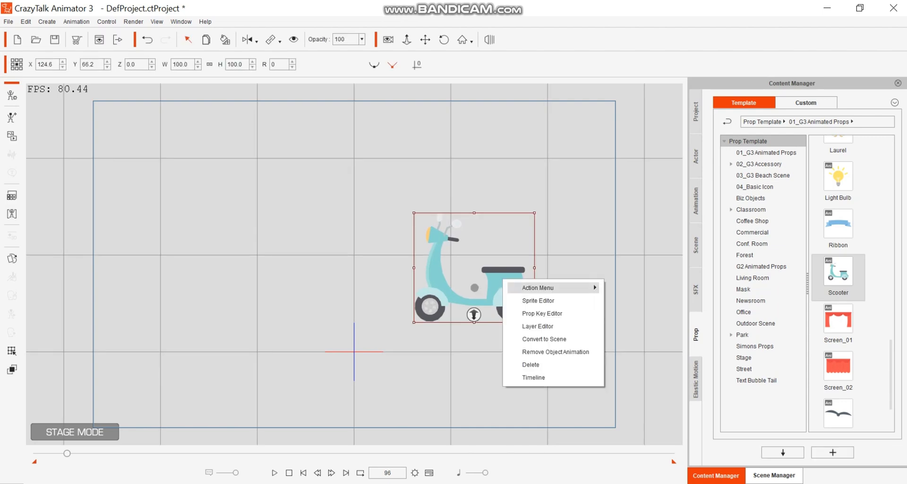
key("Down")
key("Up")
key("Right")
key("Down")
key("Down")
key("Down")
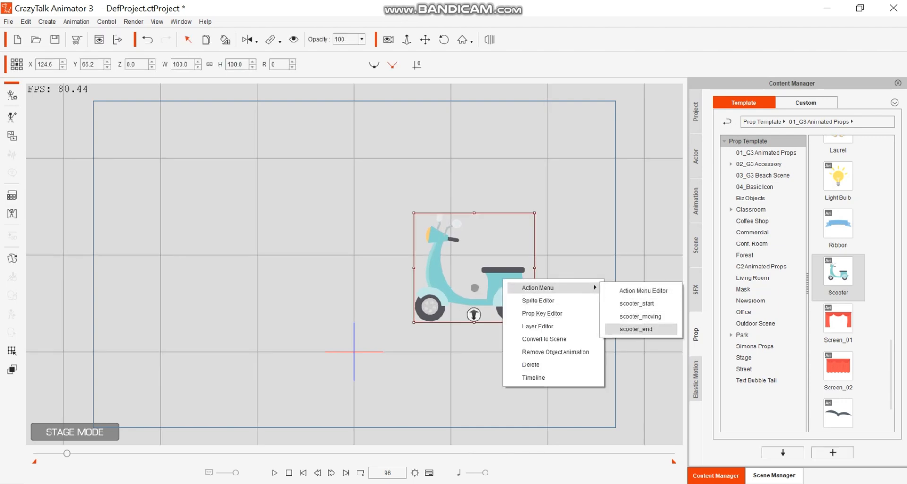
key("Return")
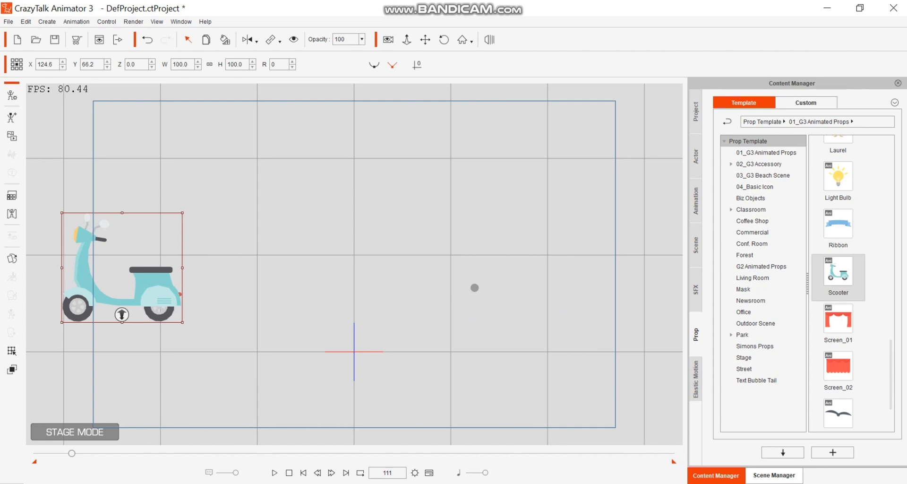
Start a new project without saving and place the Scooter prop at about X 133.9, Y 66.7 on the stage
left_click(8, 21)
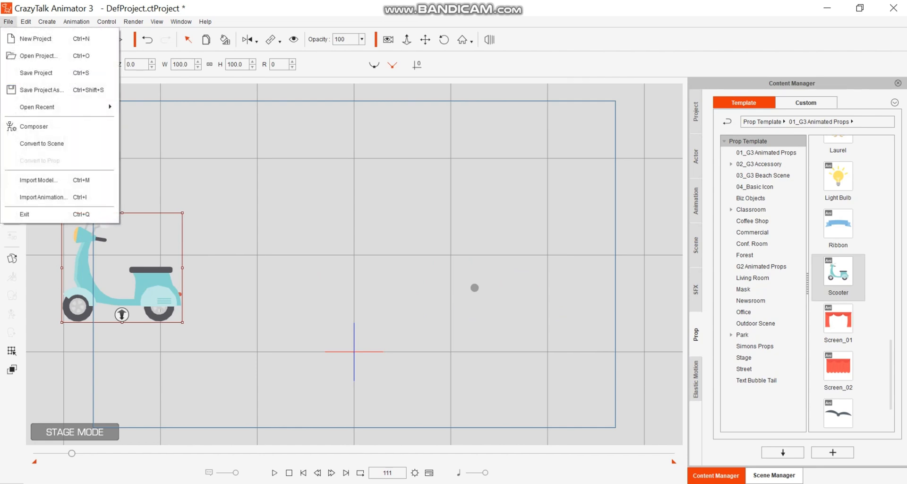
left_click(35, 38)
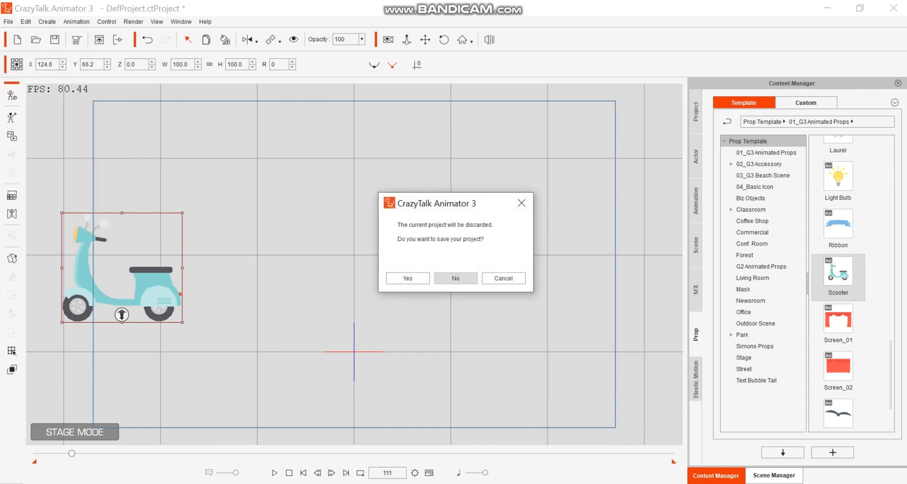
left_click(456, 276)
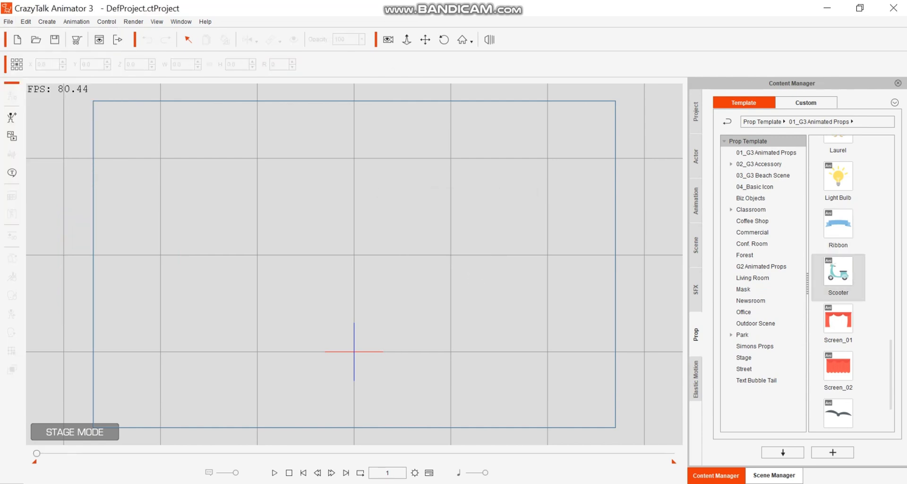
left_click_drag(838, 273, 484, 287)
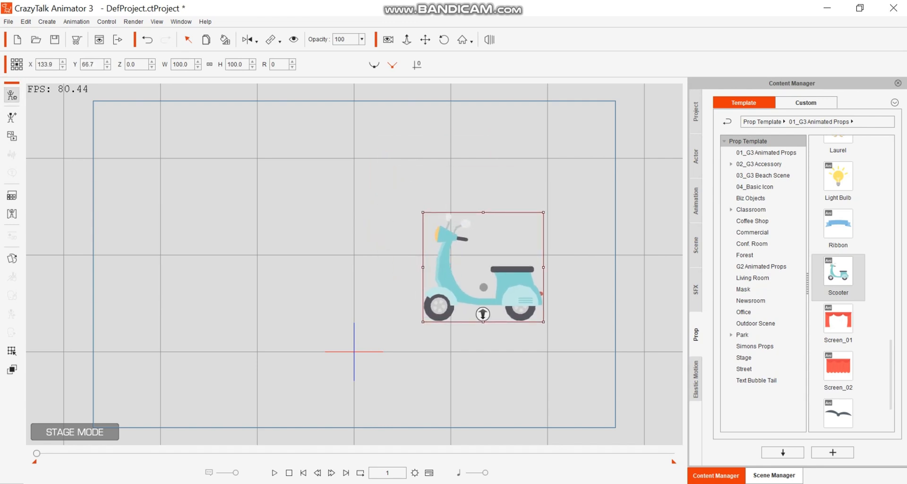
Open the scooter in the Composer and move its body off the wheels to about X -15.4, Y 83.8, leaving the rear wheel practically in place
left_click(12, 95)
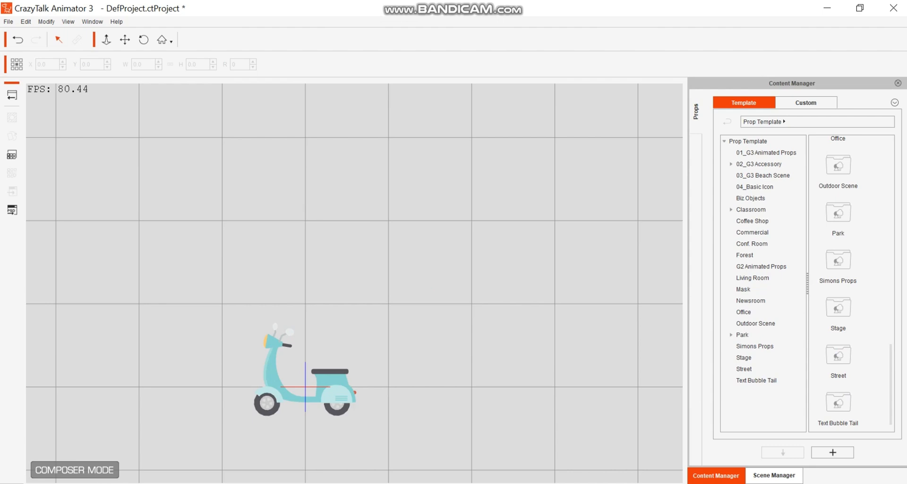
left_click(331, 388)
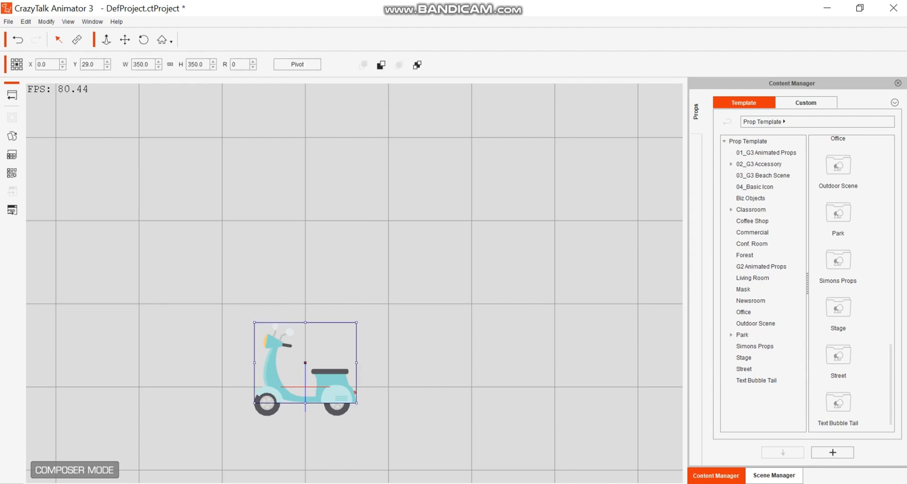
left_click_drag(332, 388, 319, 343)
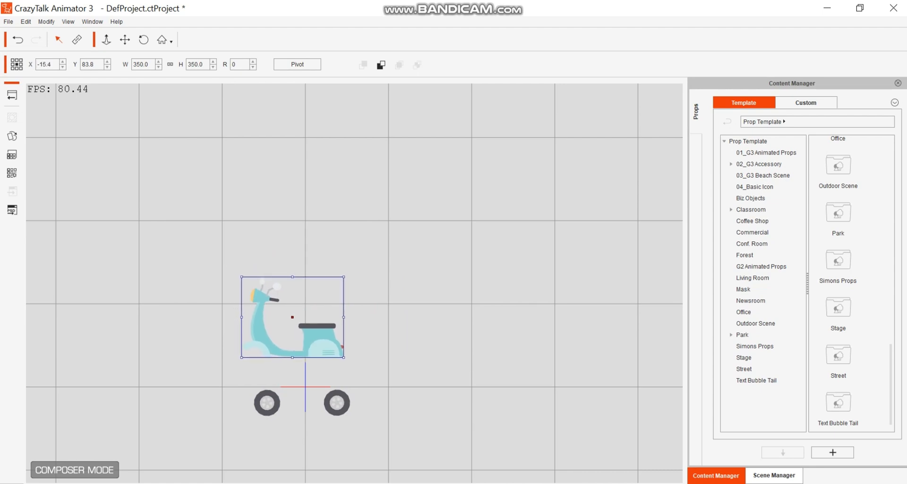
left_click(337, 403)
mouse_move(336, 402)
left_mouse_down()
mouse_move(444, 369)
mouse_move(352, 413)
mouse_move(337, 403)
left_mouse_up()
Replace the scooter body's sprite with the image busweel 2.png from the props folder in the Sprite Editor
left_click(320, 341)
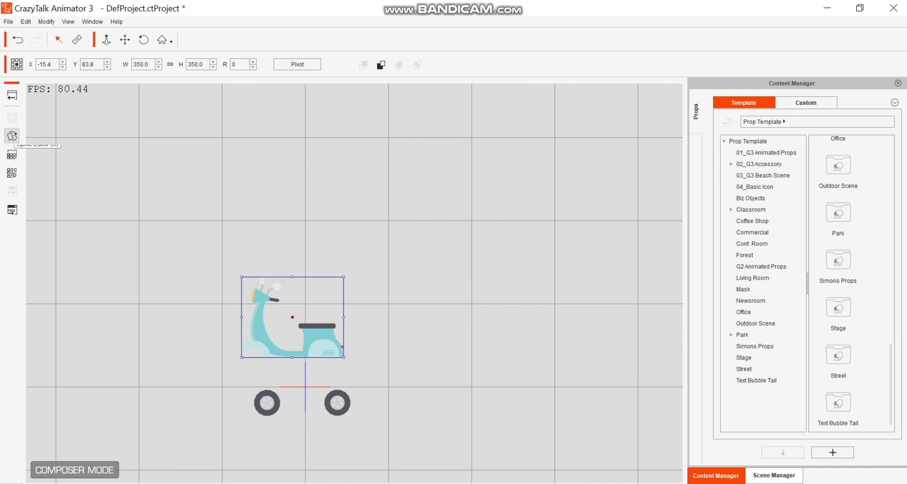
left_click(11, 136)
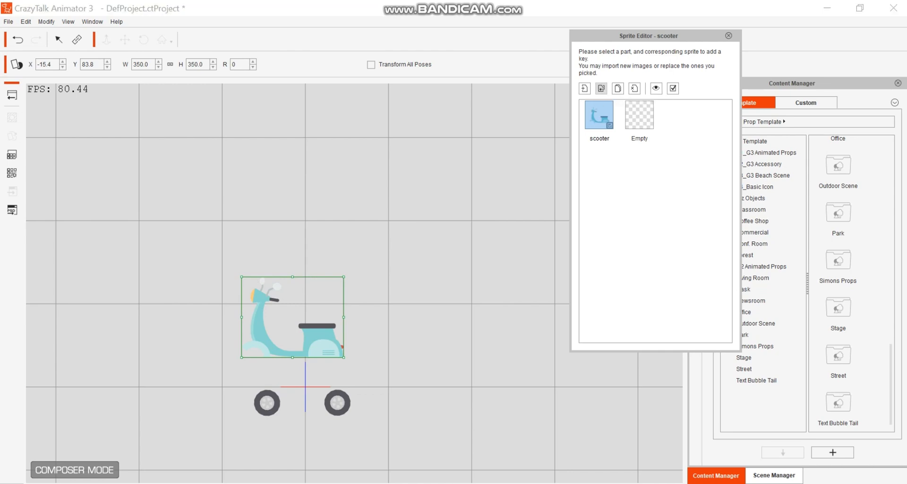
left_click(602, 88)
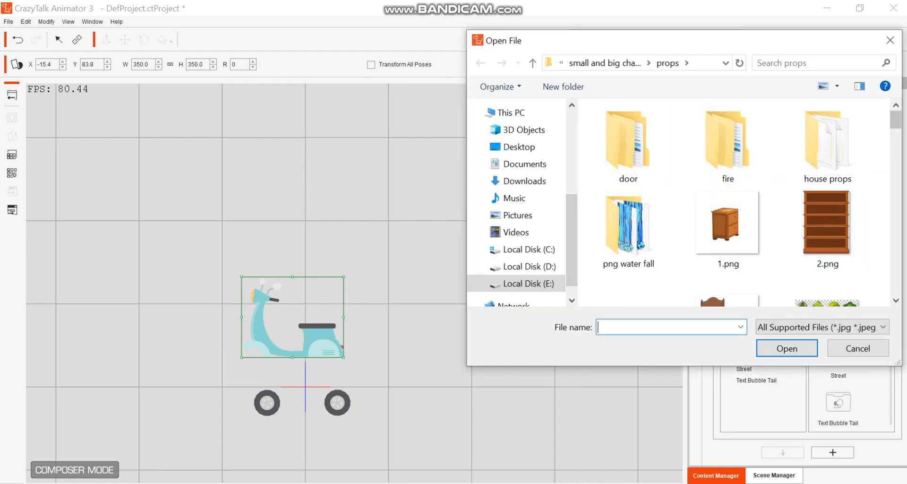
scroll(735, 203, "down", 4)
scroll(734, 203, "down", 8)
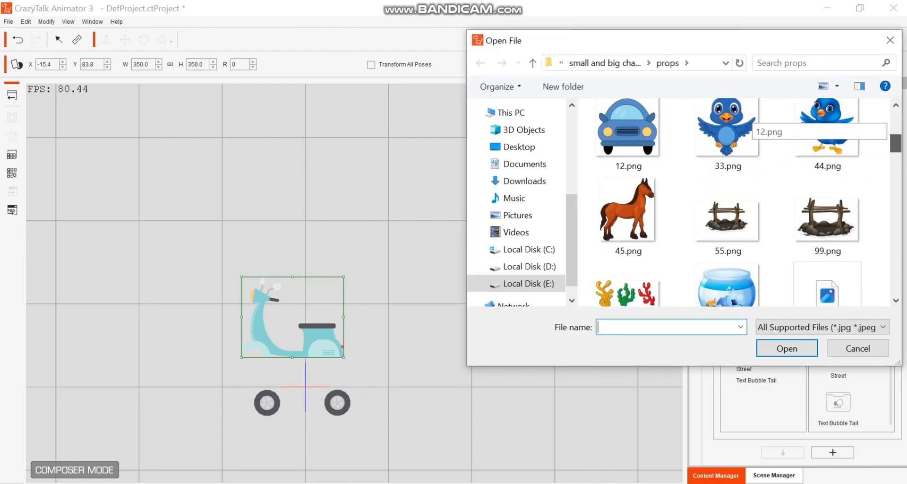
scroll(735, 203, "down", 2)
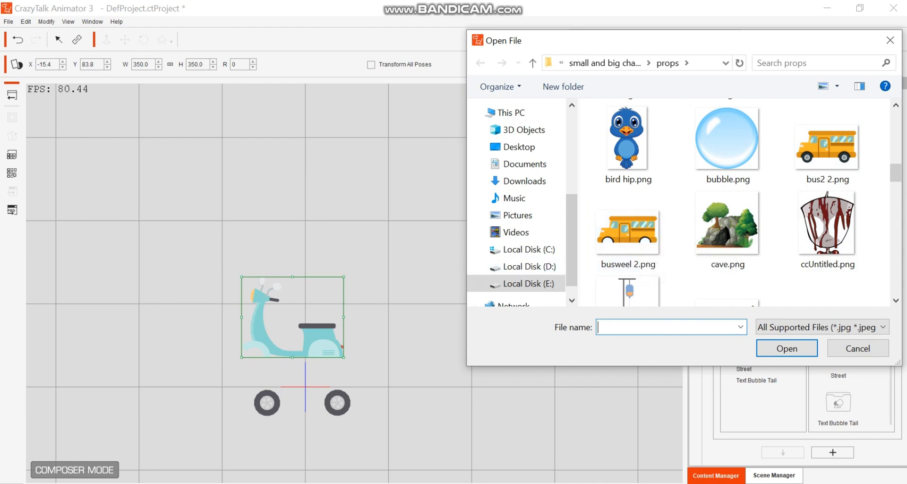
left_click(628, 227)
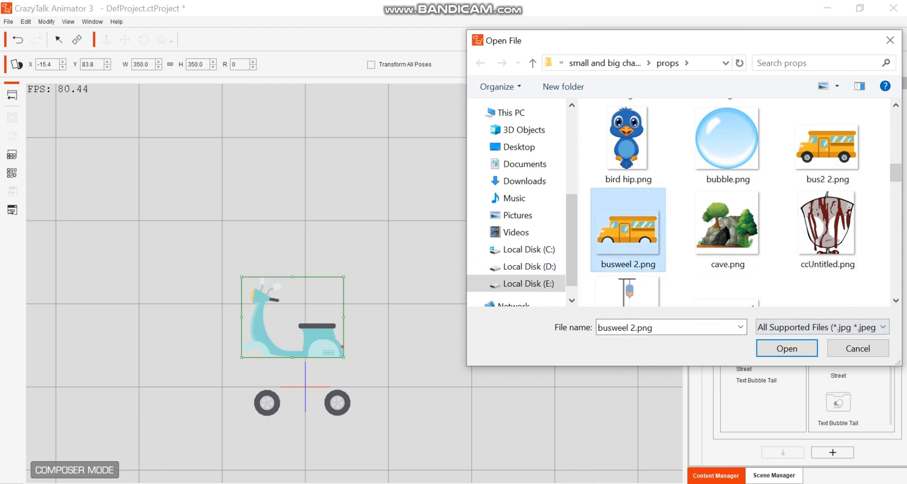
scroll(753, 170, "down", 3)
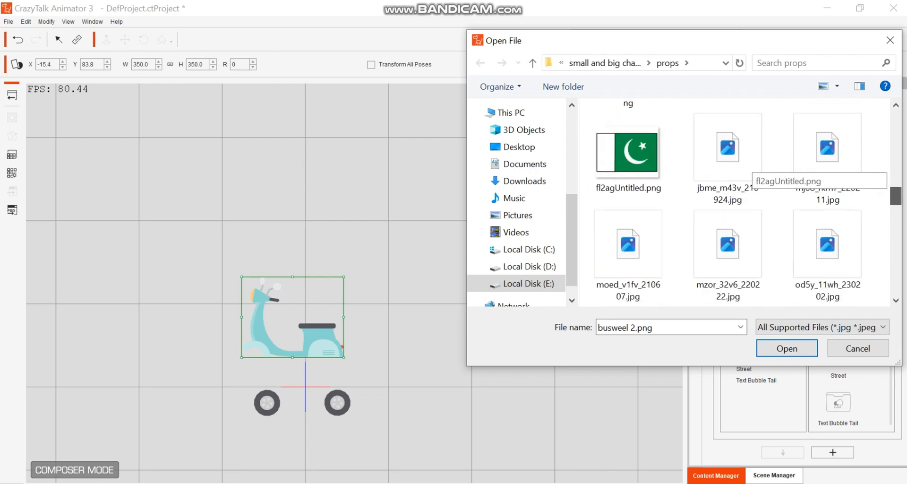
scroll(753, 171, "up", 10)
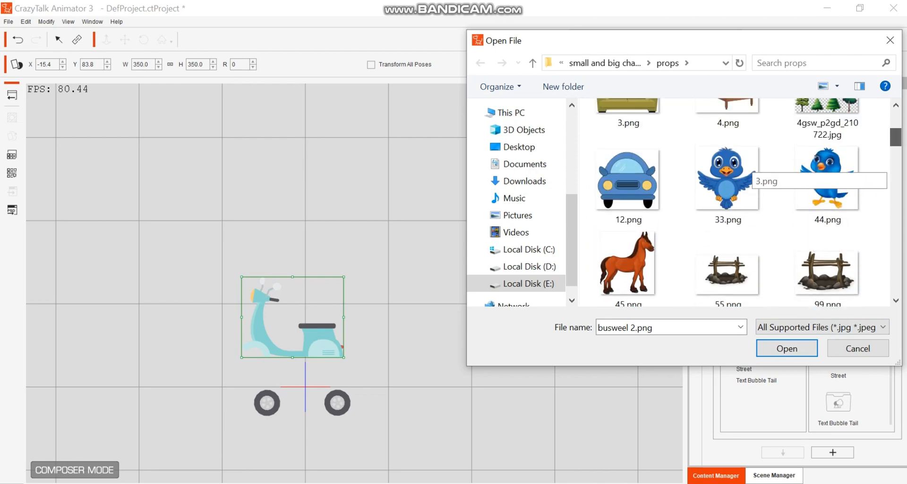
scroll(754, 171, "up", 3)
scroll(753, 171, "down", 3)
key("Return")
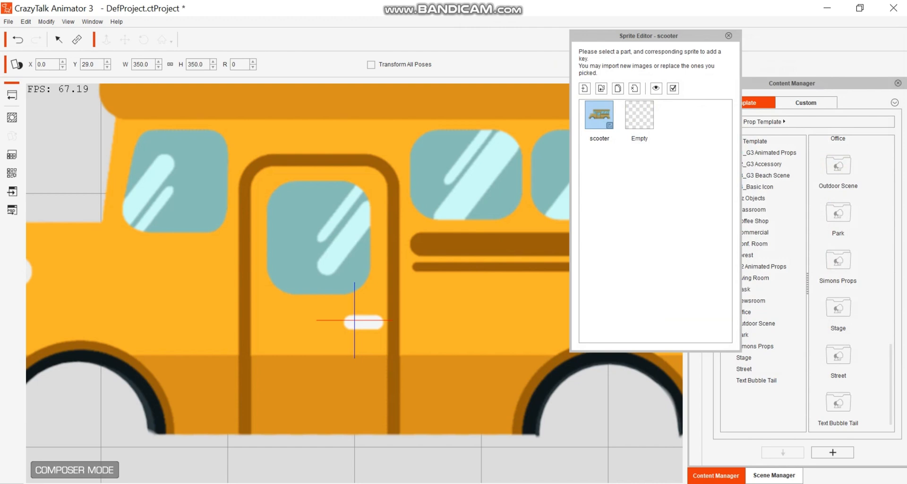
Scale the bus sprite down to about 72.9 and fit it over the wheels at about X -1.9, Y 6.9
left_click_drag(378, 237, 127, 425)
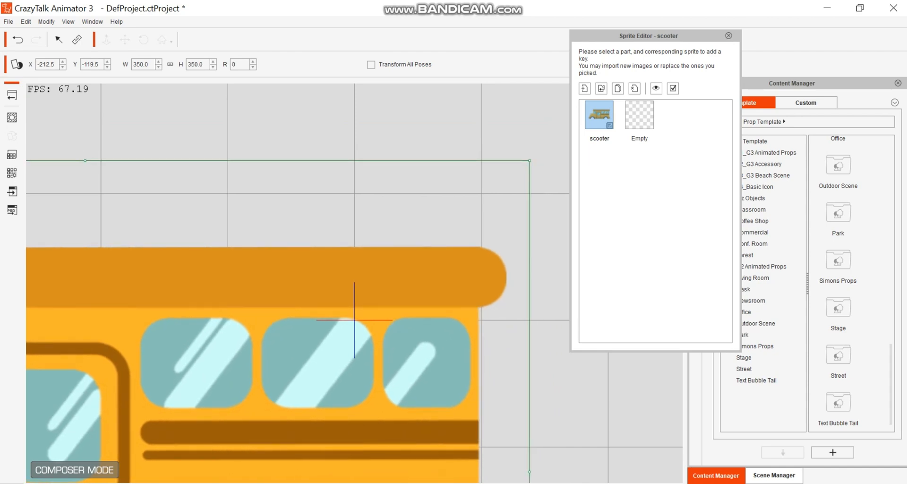
left_click_drag(529, 160, 250, 359)
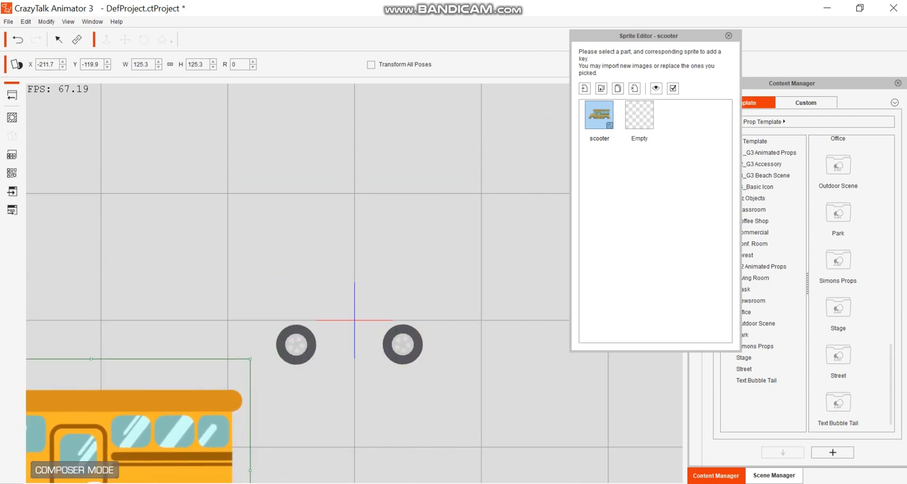
left_click_drag(137, 425, 378, 241)
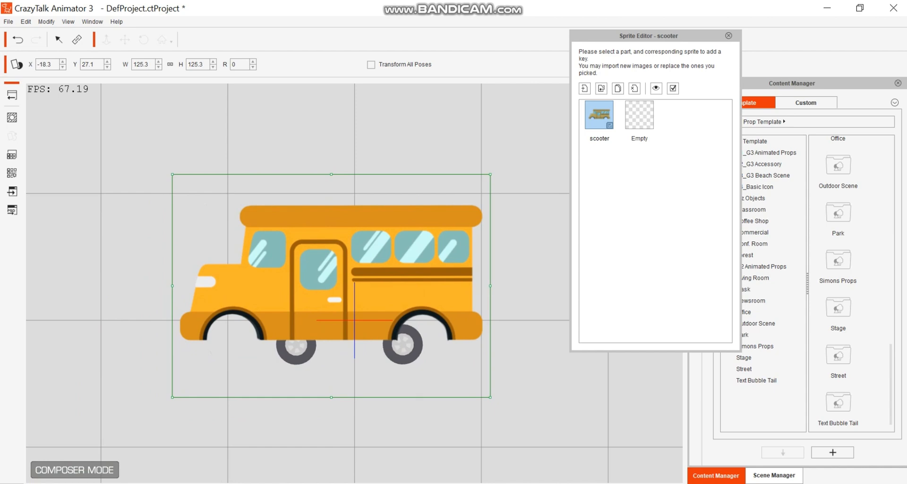
left_click_drag(491, 174, 424, 221)
left_click_drag(368, 271, 387, 296)
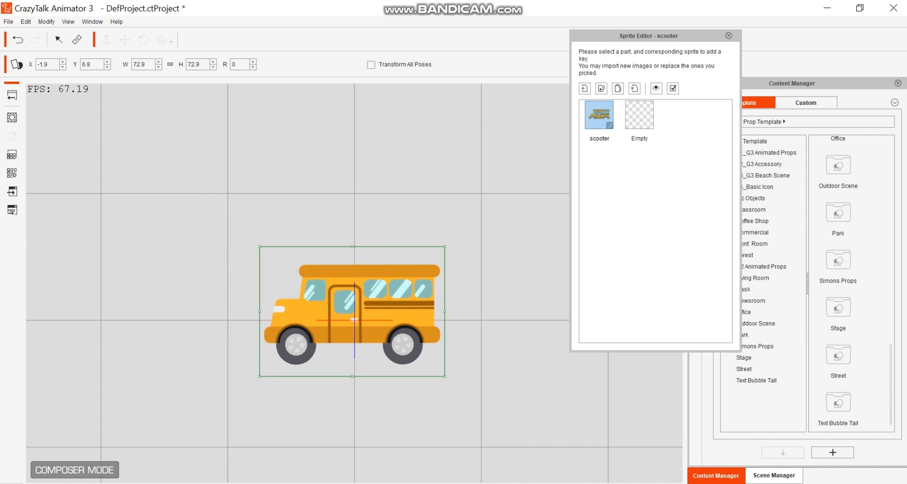
Fine-tune the bus sprite to a scale of about 69.8 at about X -2.6, Y 5.8, aligning its arches with the wheels
left_click_drag(445, 246, 451, 246)
left_click_drag(389, 297, 385, 296)
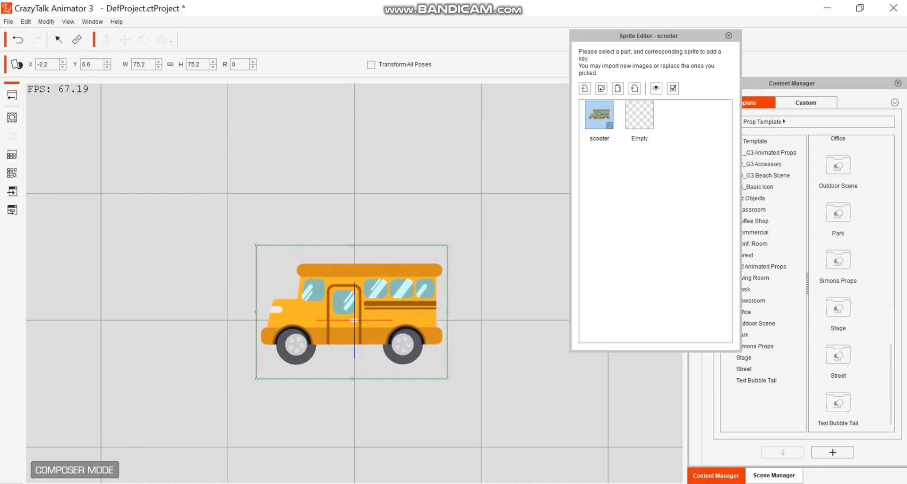
left_click_drag(447, 245, 444, 247)
left_click_drag(352, 311, 354, 312)
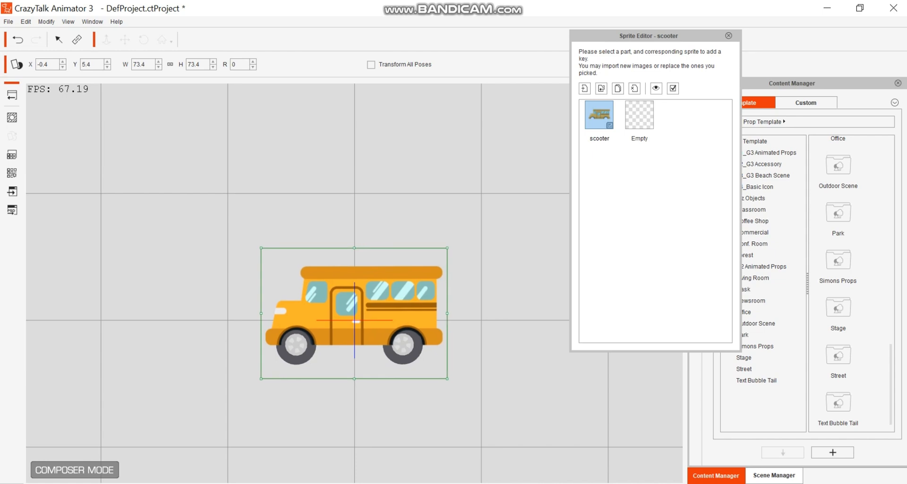
left_click_drag(447, 248, 441, 253)
left_click_drag(353, 316, 352, 312)
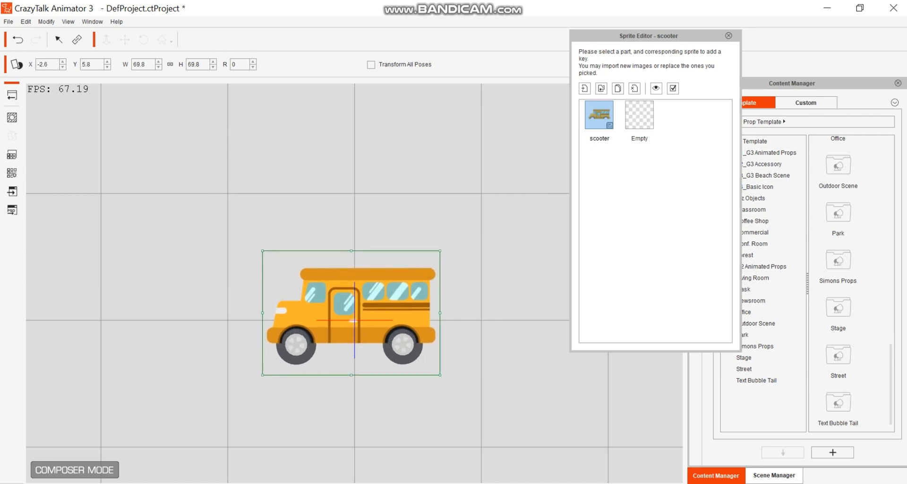
Return to the stage and apply the scooter_moving action to the bus from frame 1
left_click(12, 95)
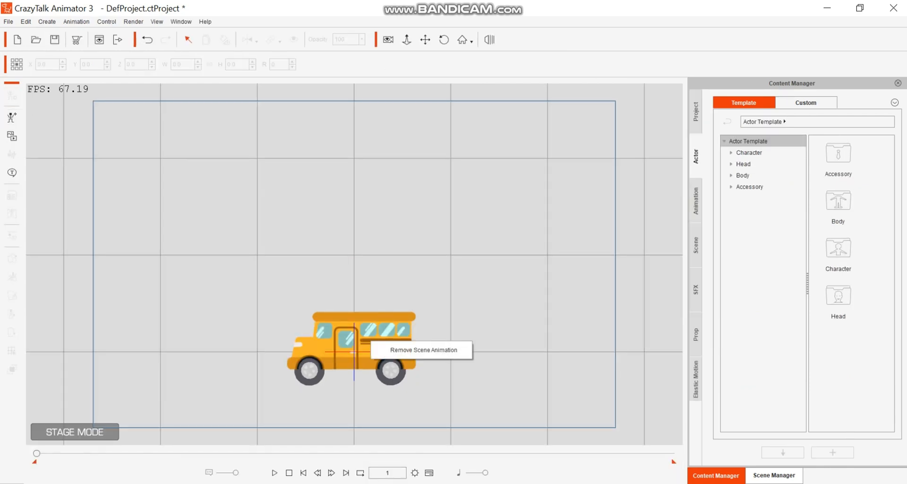
left_click(367, 337)
right_click(355, 325)
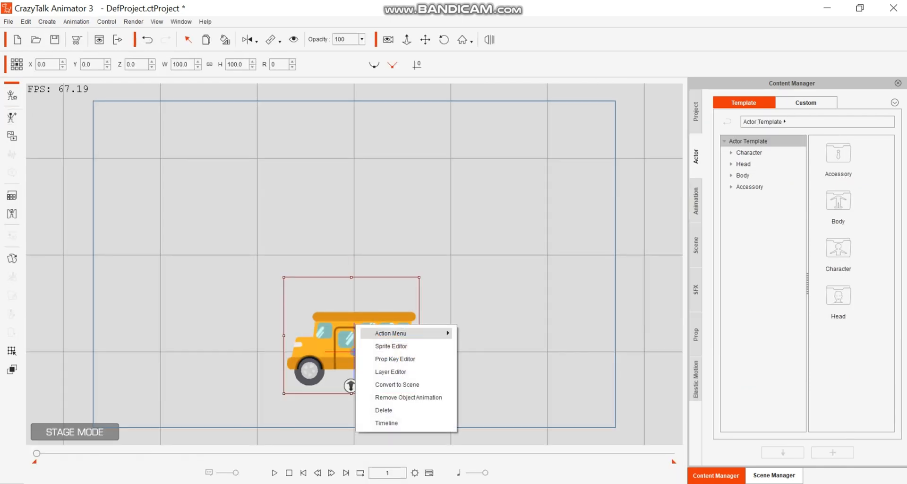
mouse_move(397, 333)
left_click(493, 361)
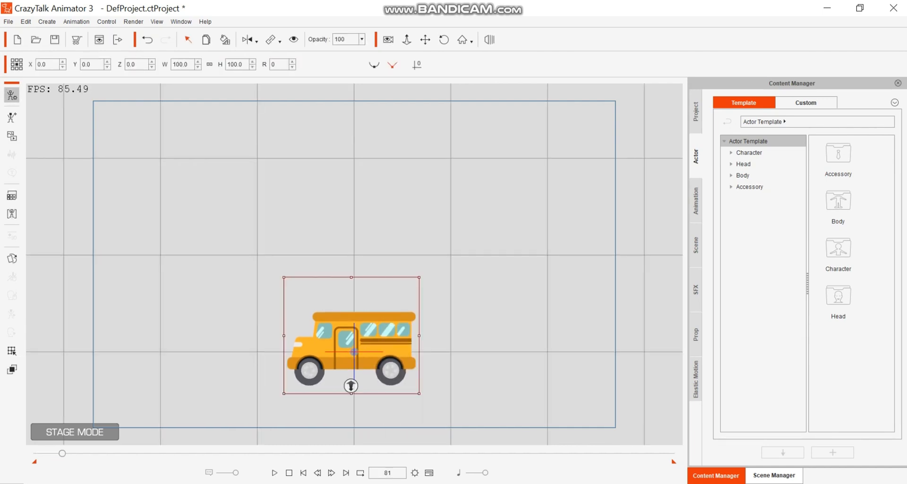
Reopen the bus in the Composer to inspect its body part, and go back to the stage
left_click(12, 95)
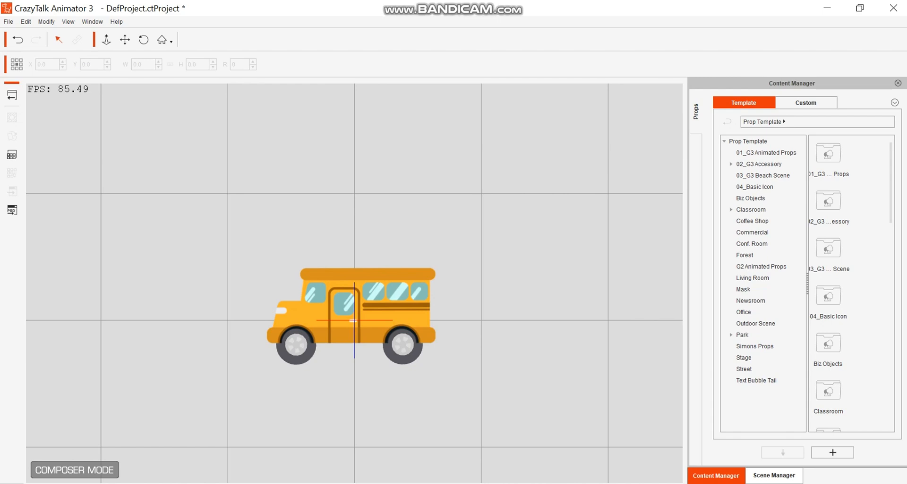
left_click(351, 313)
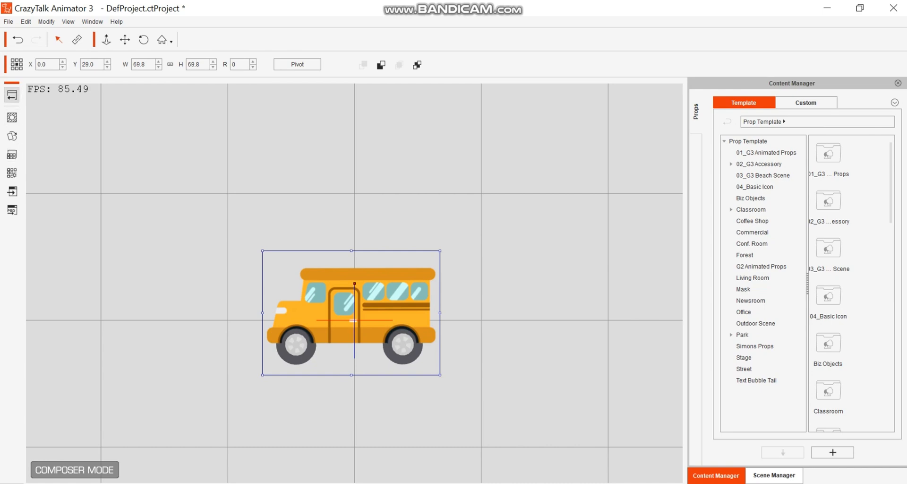
left_click(12, 95)
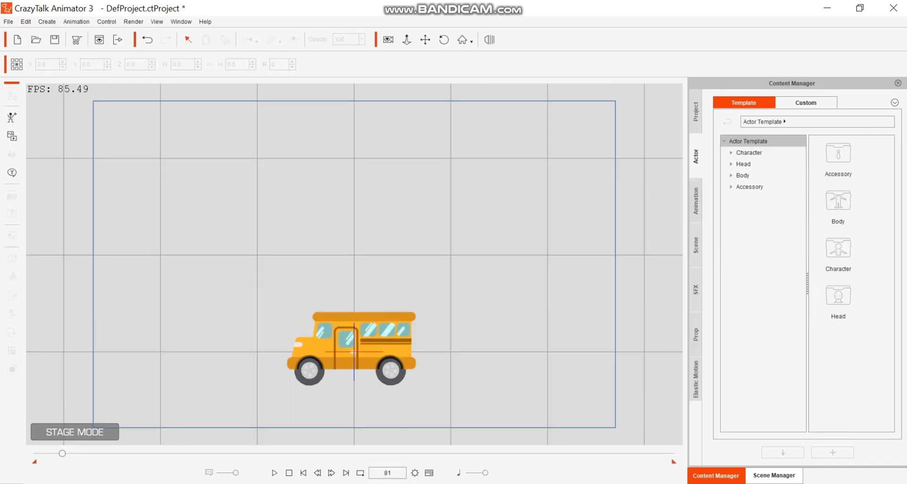
Move the bus to about X 226.5, Y 4.4 at frame 81 and return to the first frame
left_click(351, 386)
left_click_drag(351, 386, 570, 381)
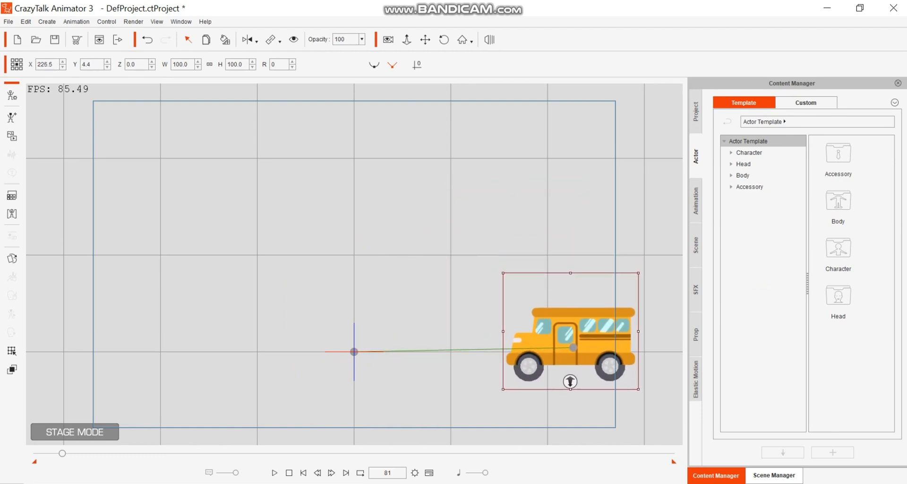
left_click(289, 472)
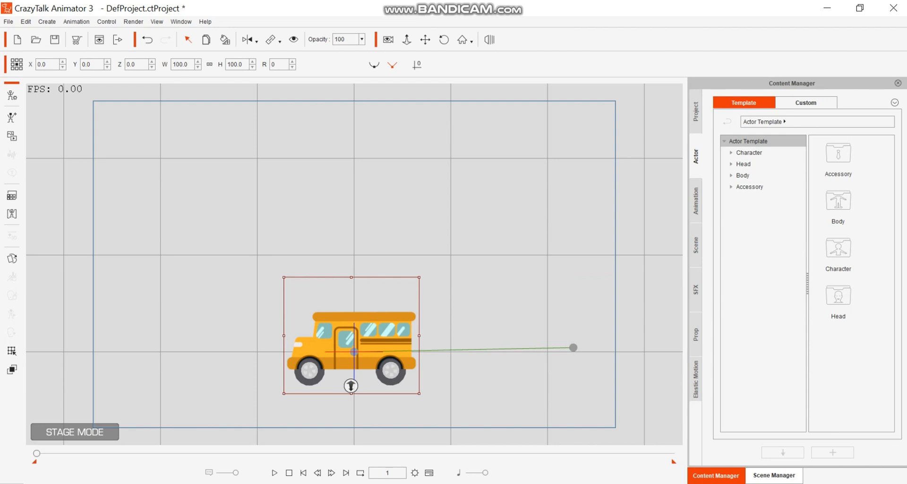
Show the bus's Transform track in the timeline and delete its key at frame 81
left_click(428, 472)
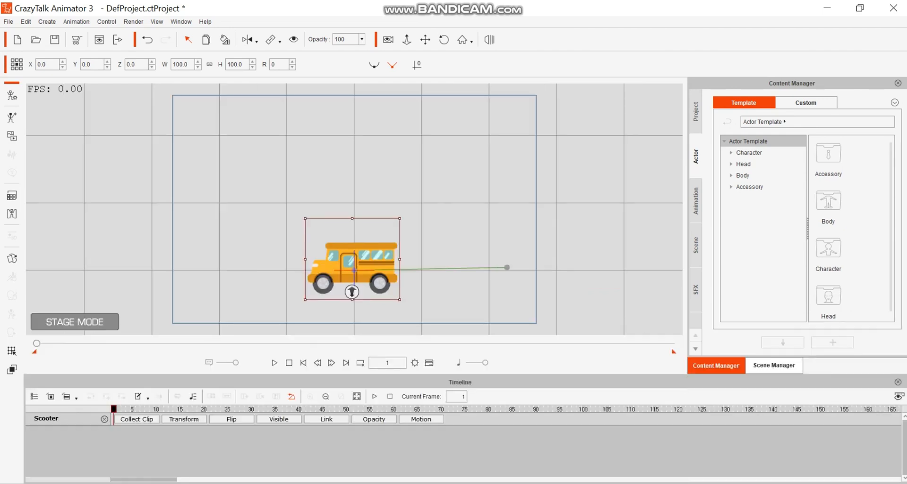
left_click(183, 418)
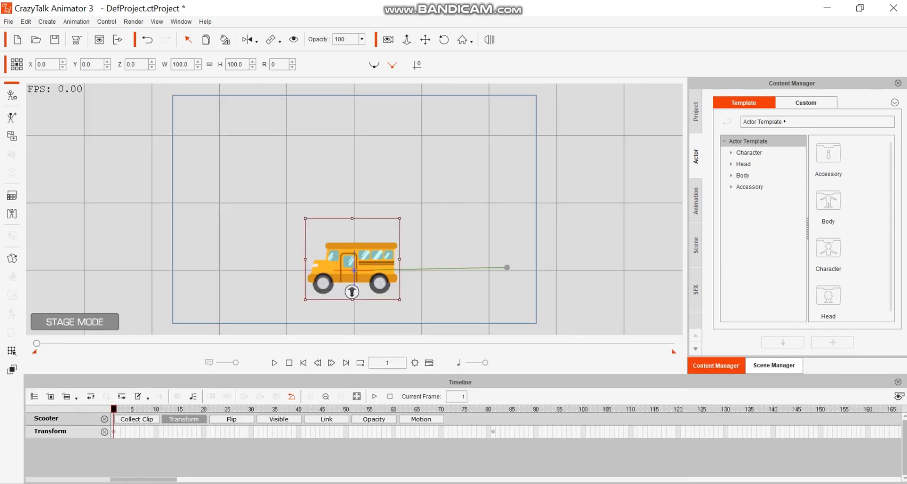
left_click(492, 432)
right_click(493, 431)
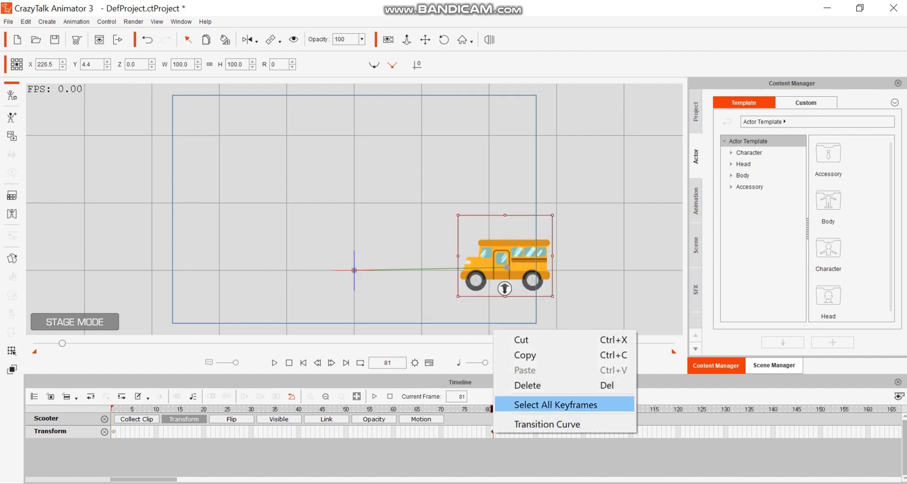
left_click(524, 385)
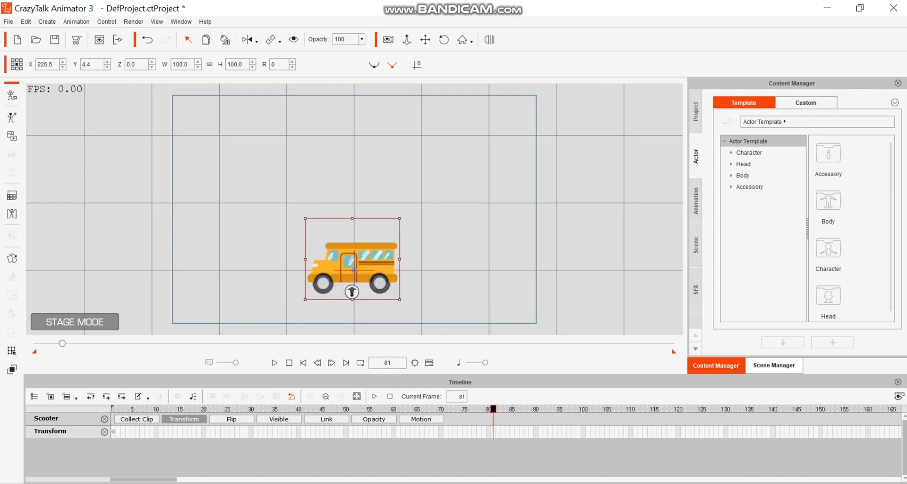
Place the bus at about X 211.1, Y 65.4 at frame 1 and apply the scooter_start action
left_click(288, 362)
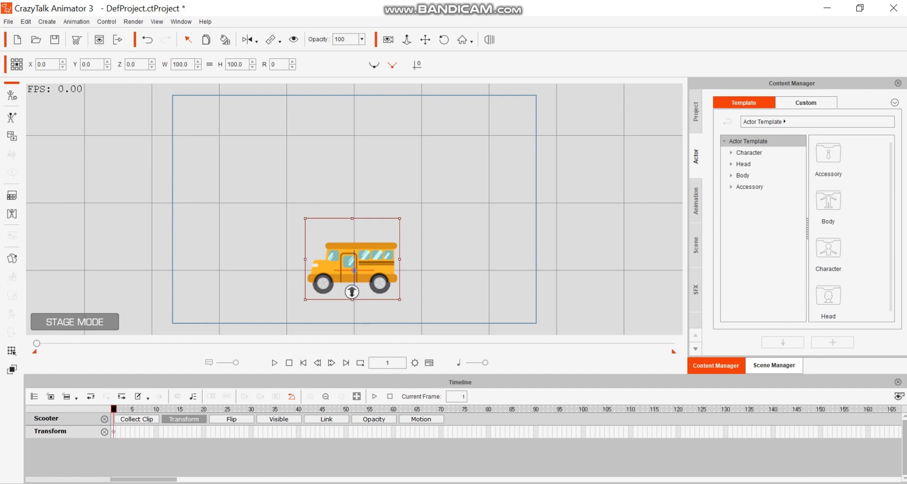
left_click_drag(352, 291, 494, 247)
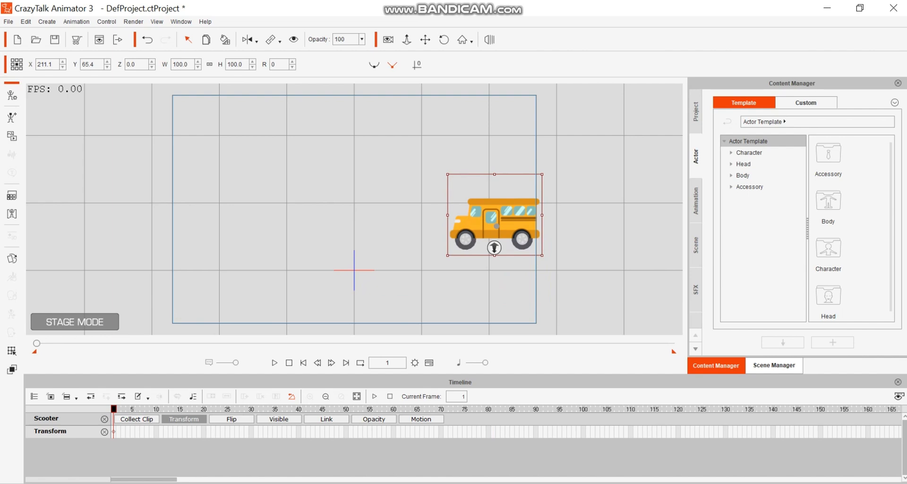
right_click(520, 232)
mouse_move(562, 241)
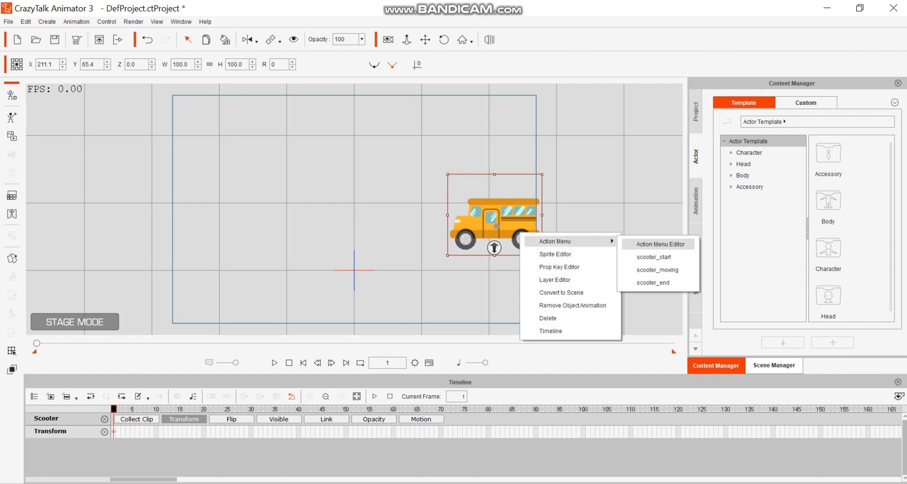
left_click(654, 257)
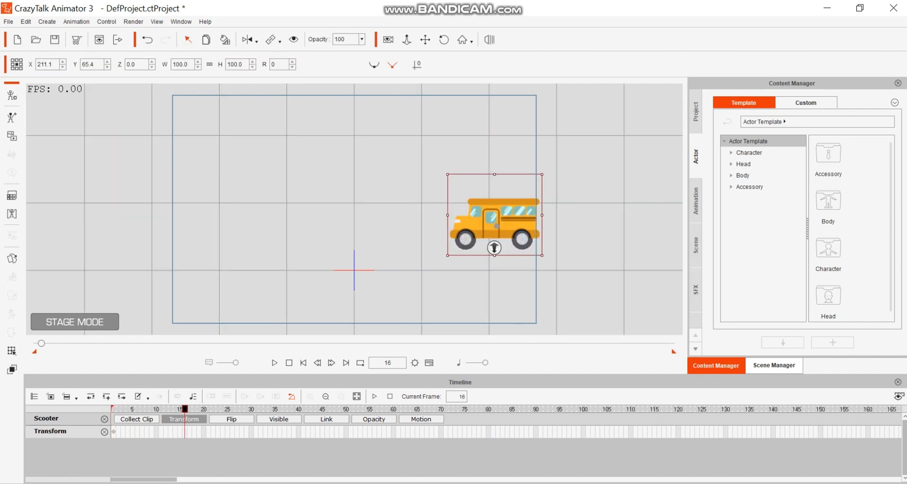
Apply the scooter_moving action to the bus, continuing from frame 16
right_click(512, 221)
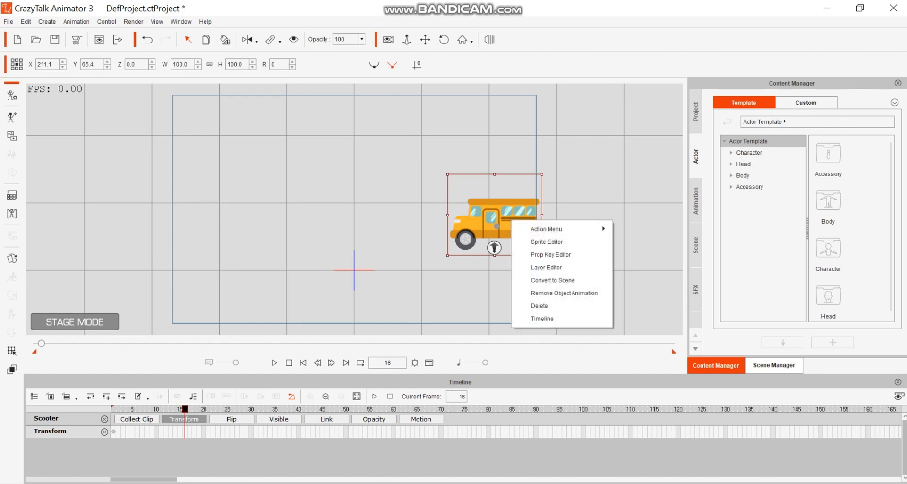
mouse_move(558, 228)
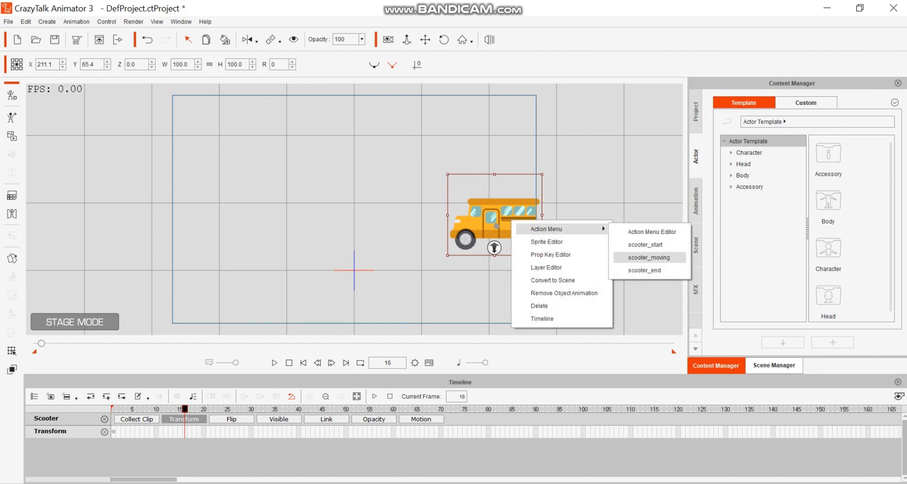
left_click(649, 257)
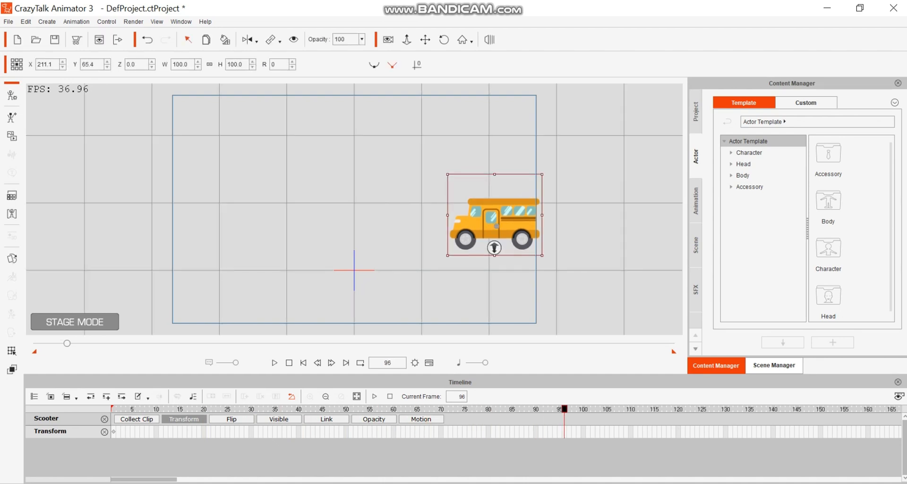
Apply the scooter_end action to the bus at frame 96 and return to the first frame
right_click(484, 216)
mouse_move(534, 225)
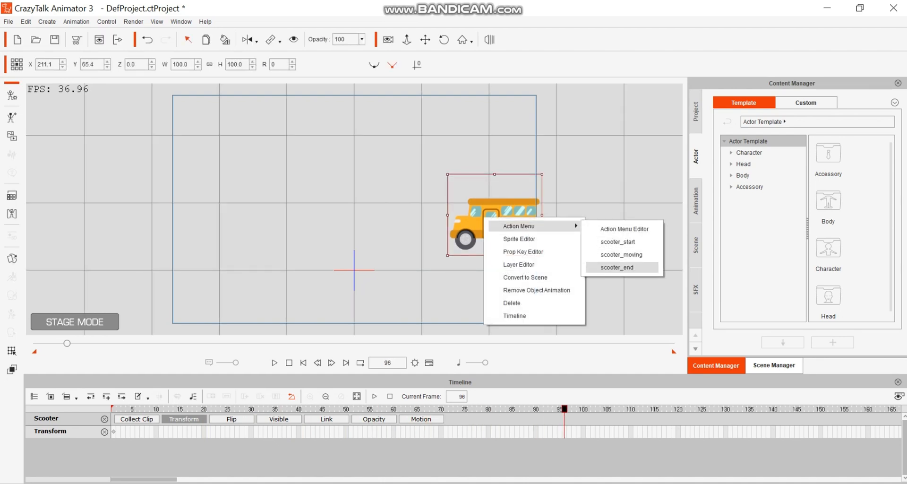
left_click(619, 266)
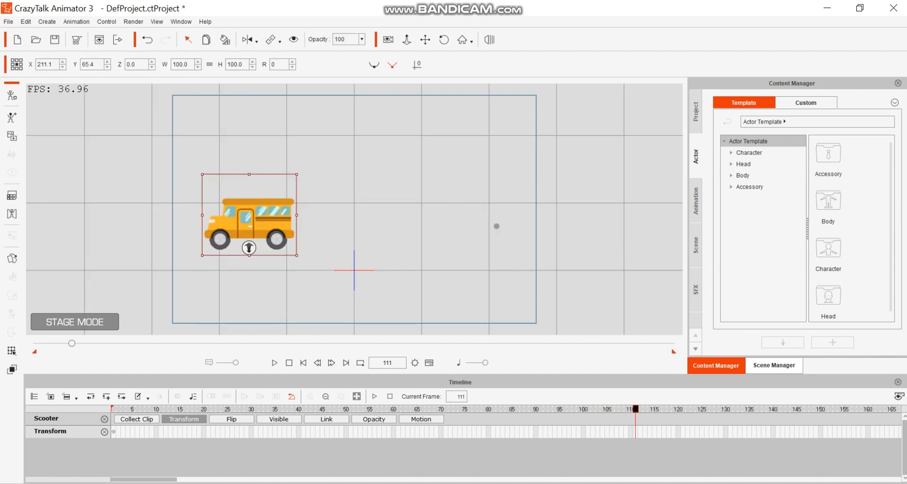
left_click(289, 362)
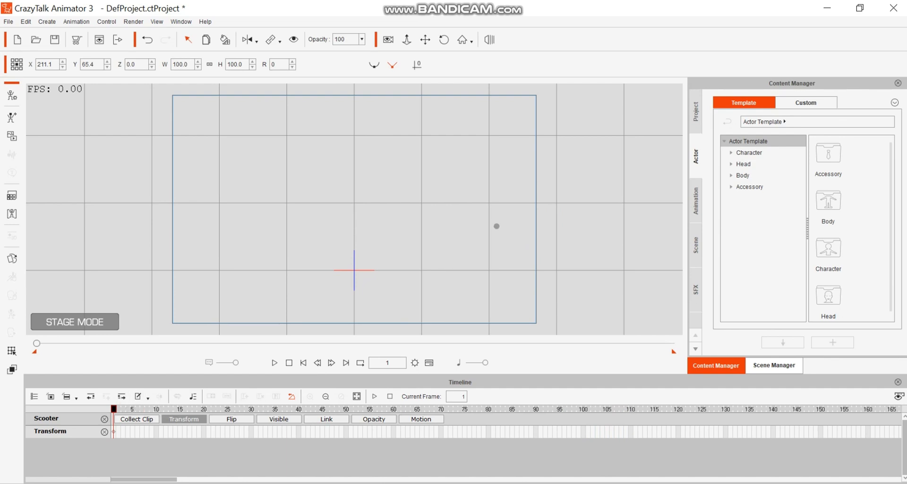
Scrub through the opening frames and show the bus's Motion track in the timeline
left_click_drag(114, 408, 133, 409)
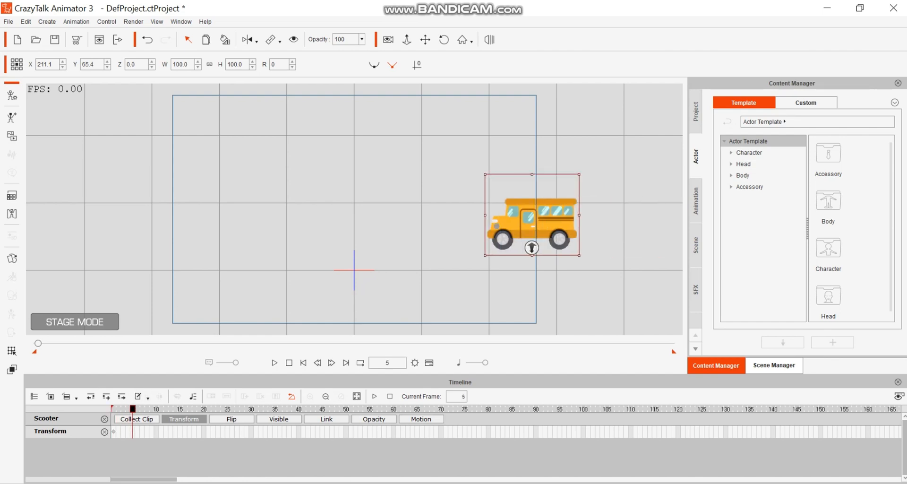
left_click_drag(133, 408, 161, 409)
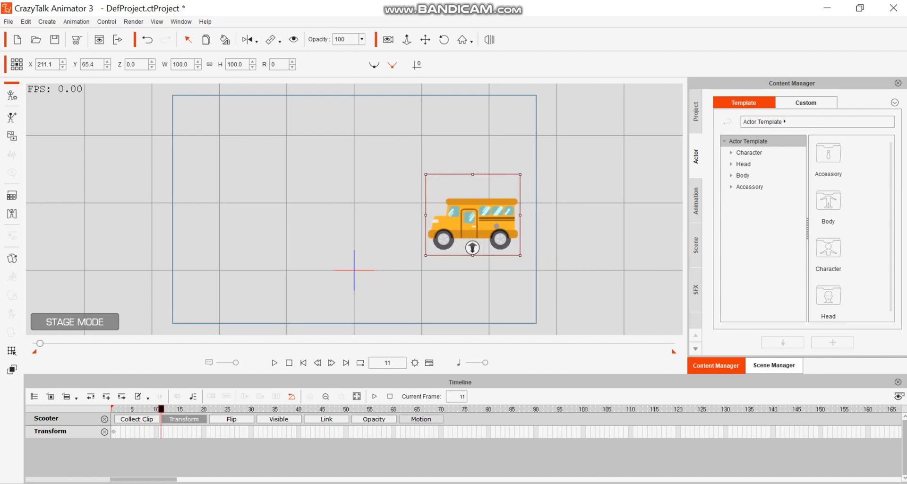
left_click(421, 419)
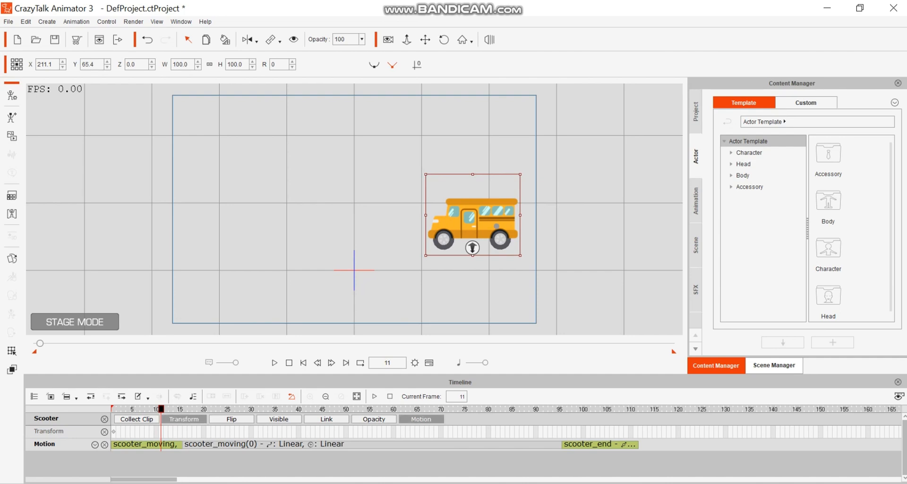
Move the bus to about X -112.5, Y 69.0 at frame 15
left_click_drag(161, 408, 180, 409)
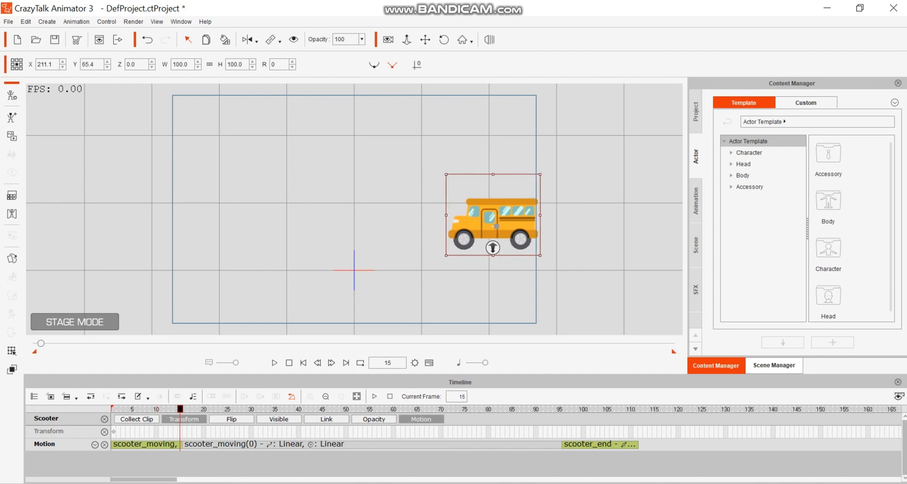
left_click_drag(492, 215, 274, 213)
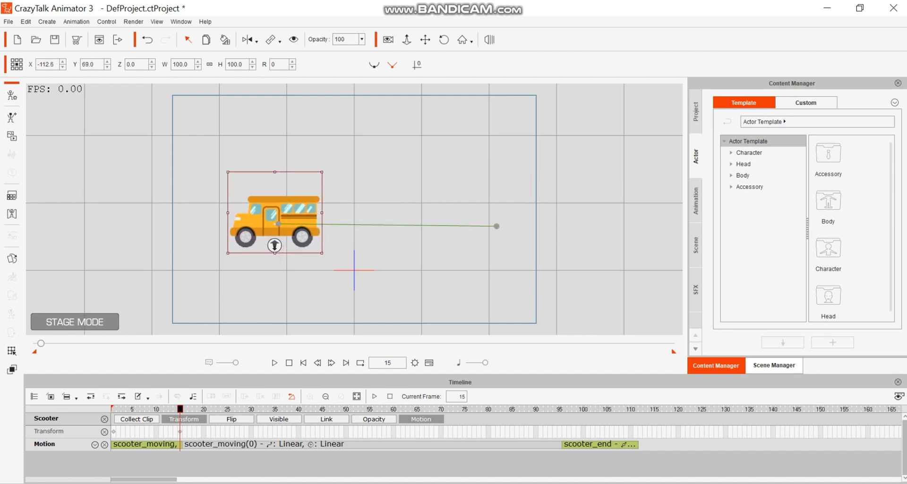
Set the playback range to end at about frame 105 and play the animation from the start
left_click_drag(179, 409, 560, 409)
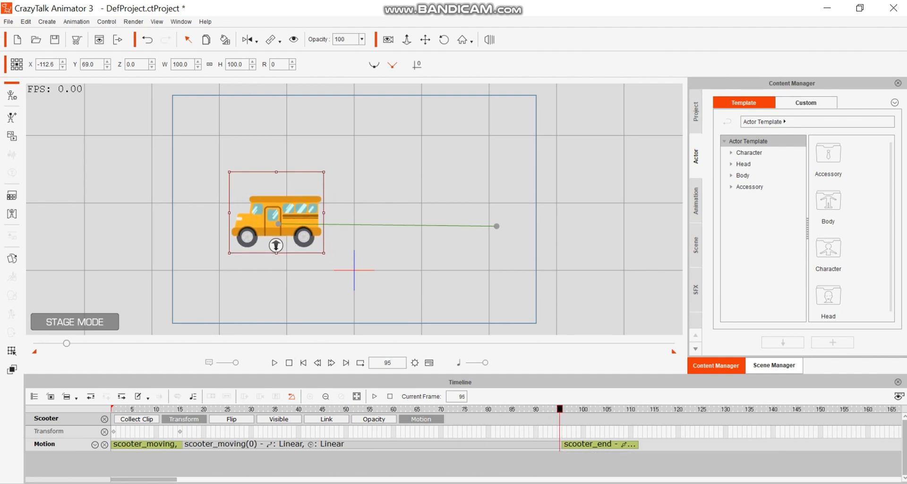
left_click_drag(674, 351, 72, 351)
left_click(288, 363)
left_click(274, 363)
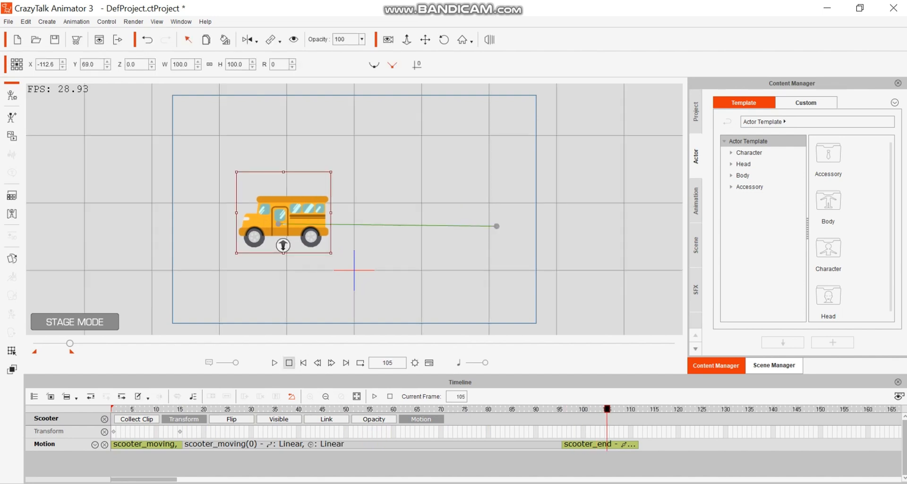
left_click(289, 362)
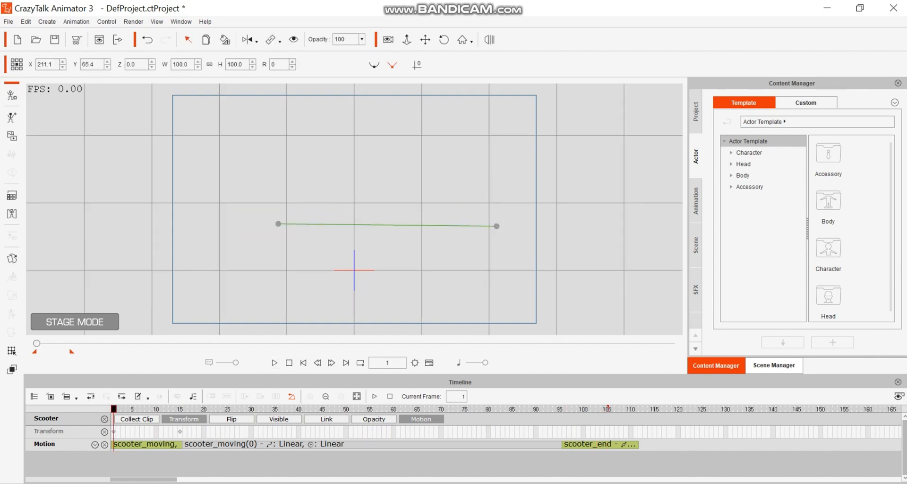
Move the bus's Transform key at frame 15 to frame 95 and play the animation from the start
left_click_drag(113, 409, 369, 432)
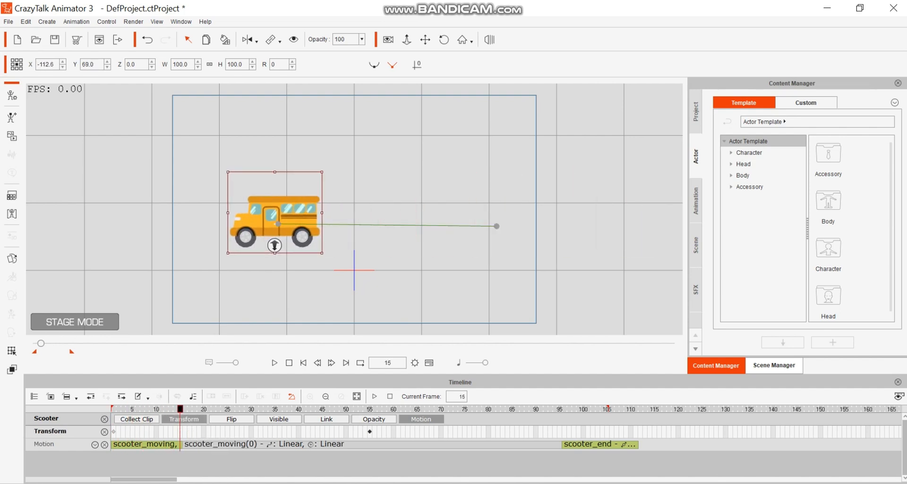
left_click_drag(549, 431, 113, 409)
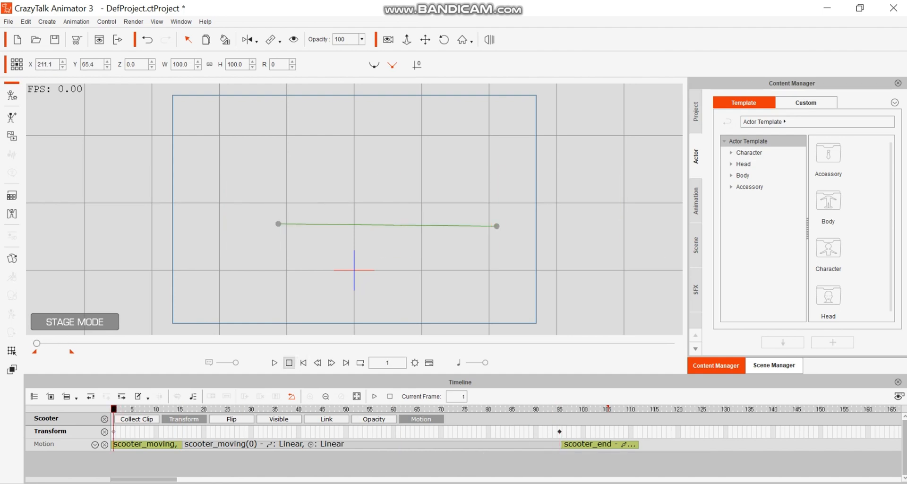
left_click(274, 362)
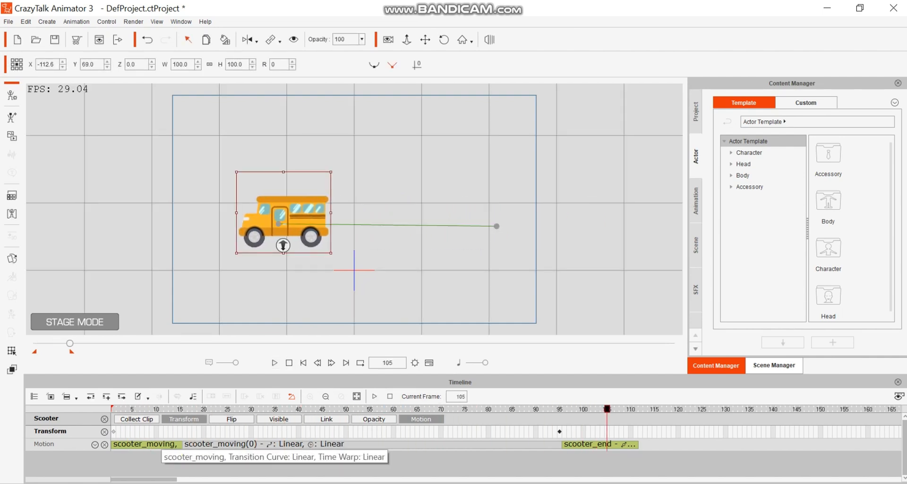
Delete the short clip at the start of the bus's Motion track
left_click(158, 444)
right_click(157, 444)
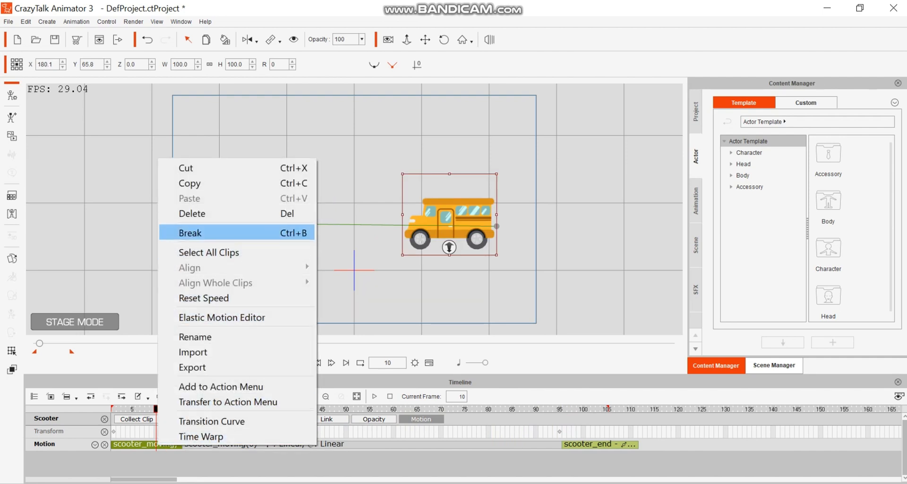
left_click(191, 213)
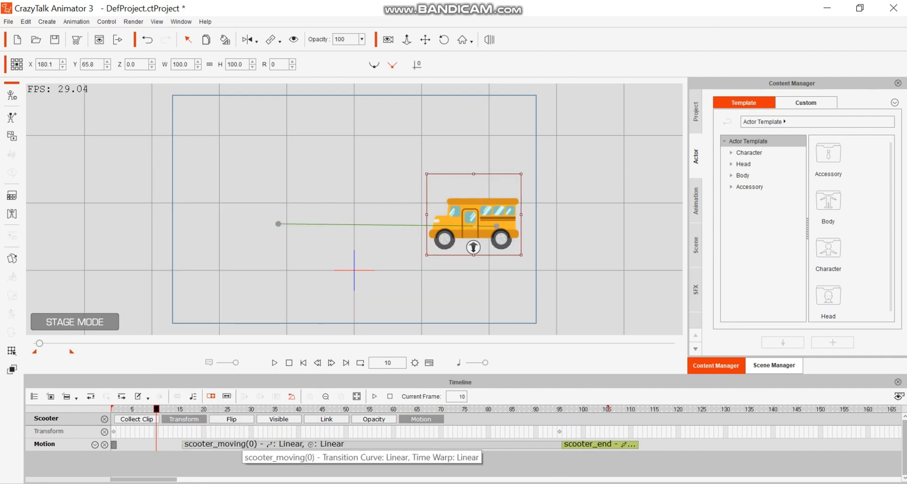
Shift the scooter_moving(0) clip to the start of the Motion track and play the animation
left_click_drag(242, 444, 175, 444)
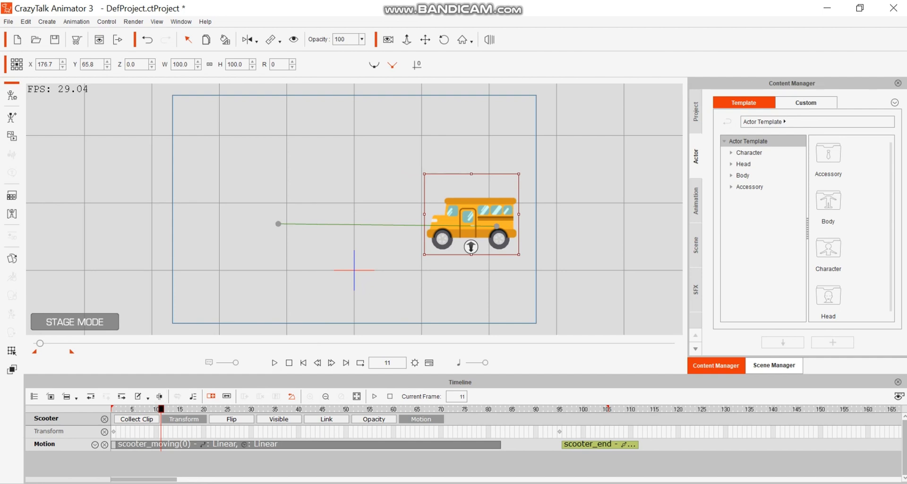
left_click_drag(161, 409, 113, 409)
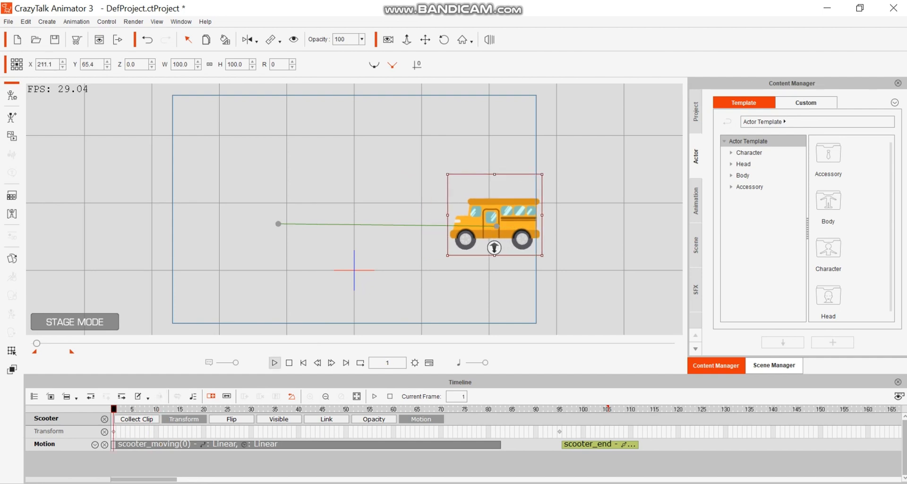
left_click(275, 362)
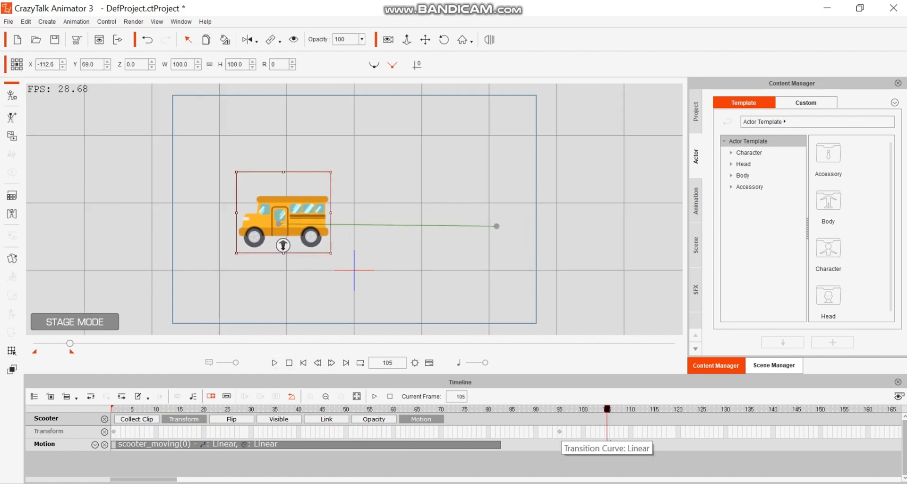
Delete the scooter_end clip and move the bus's Transform key at frame 95 to frame 82
left_click(588, 444)
right_click(588, 443)
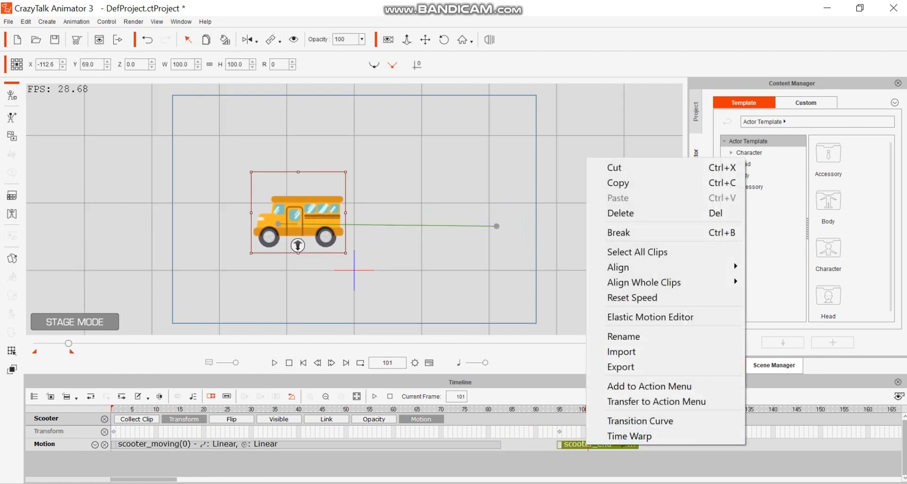
left_click(621, 212)
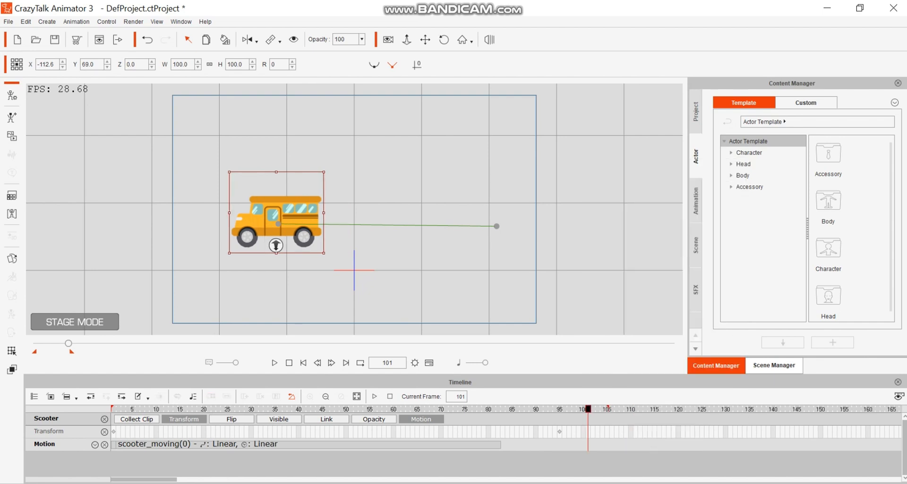
left_click_drag(560, 431, 507, 431)
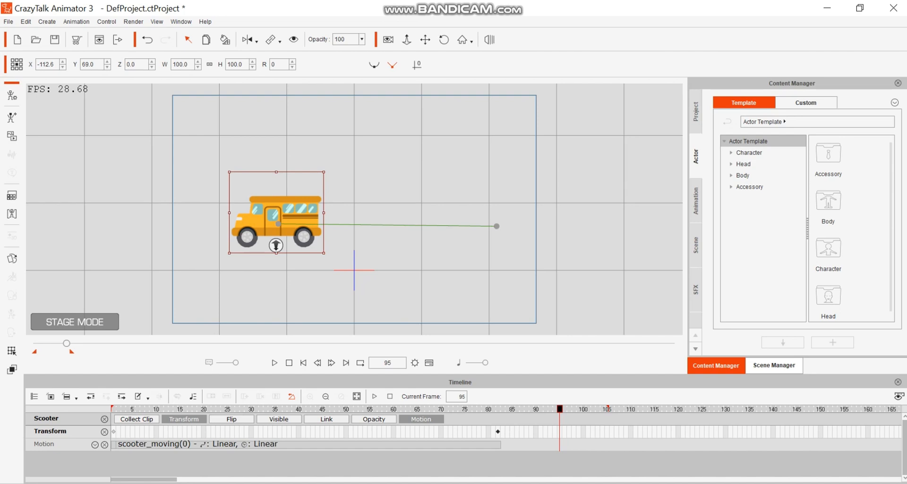
Extend the scooter_moving(0) clip to about frame 162 and set the playback range to end at frame 145
left_click(498, 444)
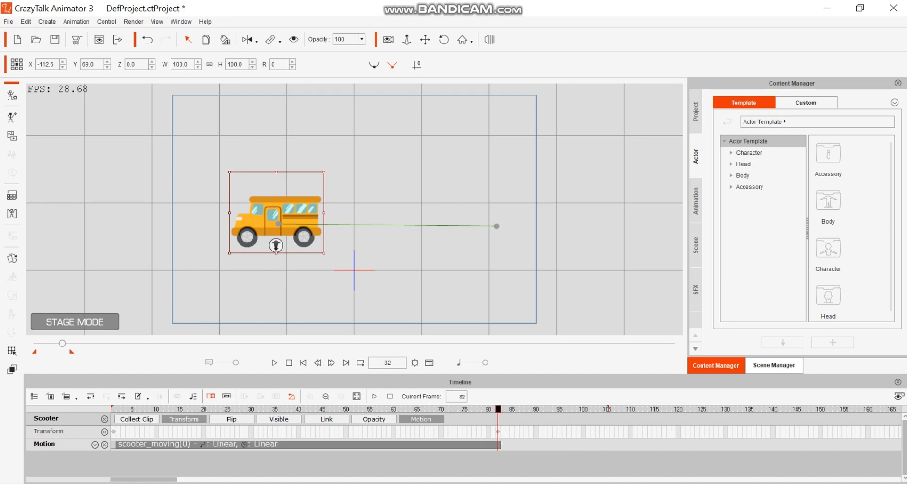
left_click_drag(500, 444, 880, 444)
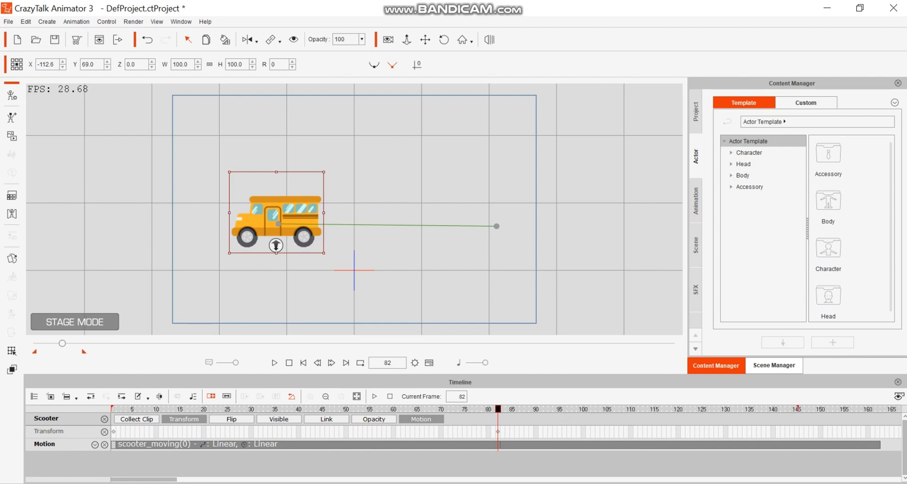
Move the bus to about X -406.8, Y 65.4 at frame 145 and play the animation from the start
left_click_drag(498, 409, 796, 409)
left_click_drag(276, 220, 78, 222)
left_click(289, 362)
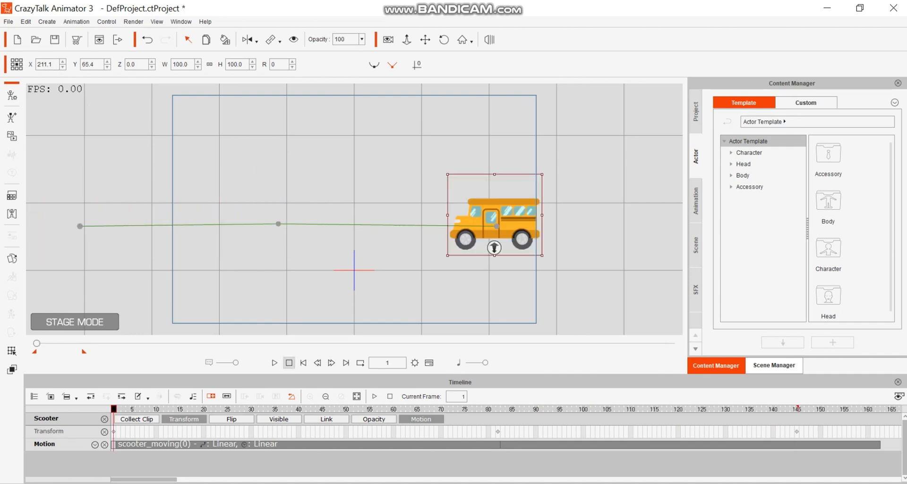
left_click(274, 362)
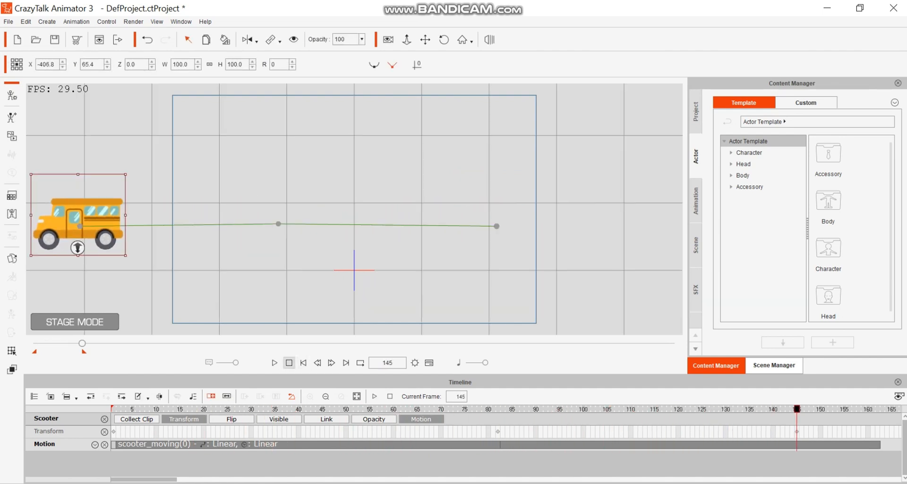
left_click(289, 363)
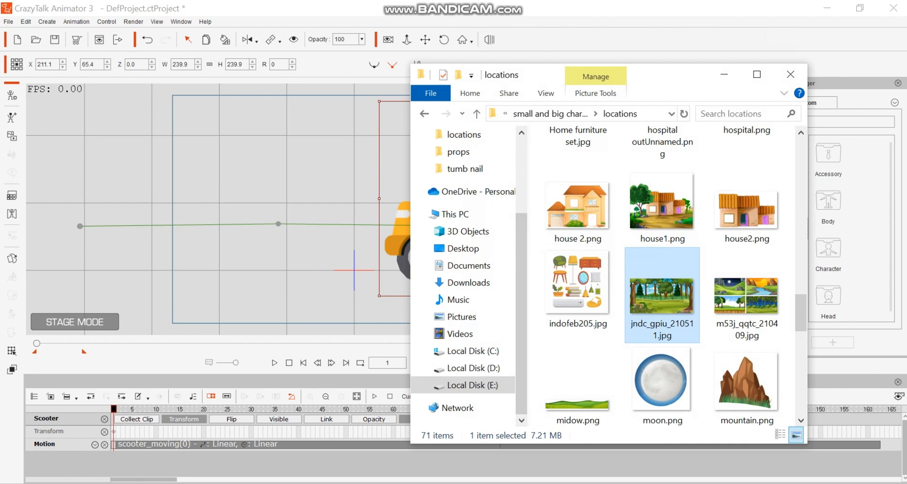
Add the forest image jndc_gpiu_210511.jpg from the locations folder to the stage, accepting the resize
left_click_drag(661, 297, 486, 233)
left_click(598, 150)
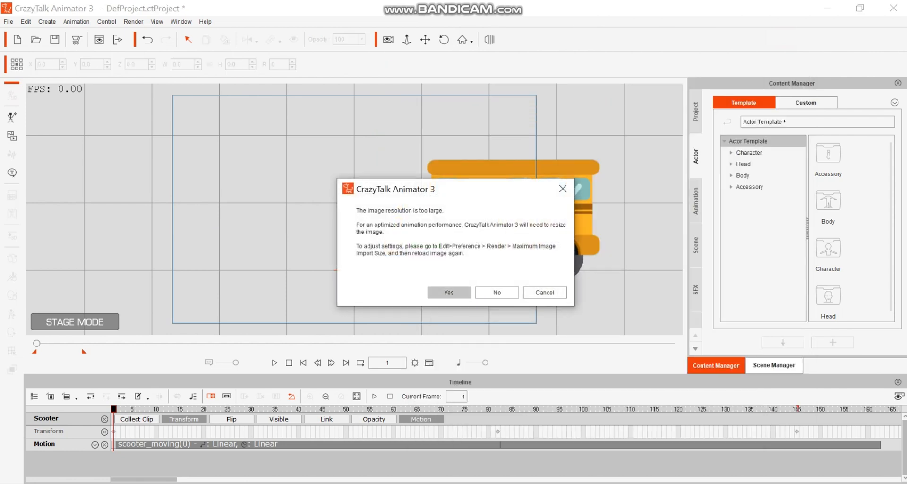
left_click(448, 292)
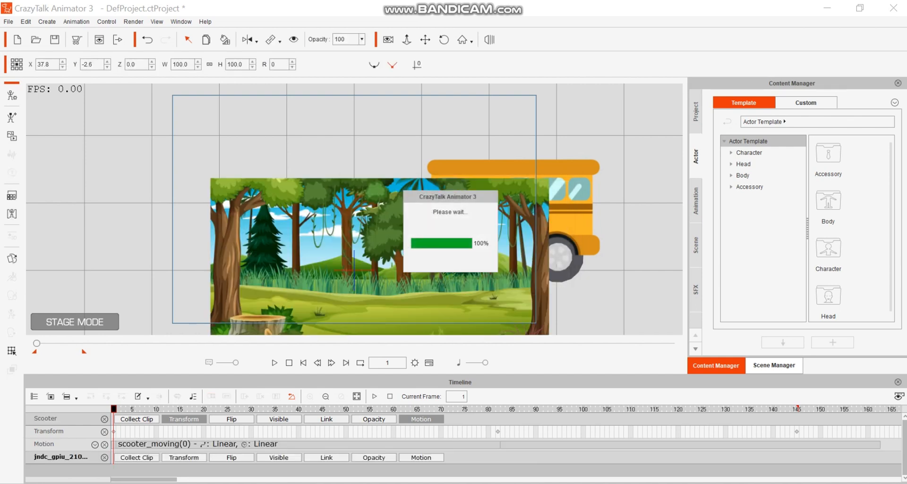
Enlarge the forest image to about 250.3, position it to fill the stage, and place it behind the bus at Z -25.0
left_click_drag(211, 178, 53, 90)
left_click_drag(331, 227, 167, 286)
left_click_drag(544, 149, 639, 96)
left_click_drag(307, 286, 383, 107)
key("alt+Up")
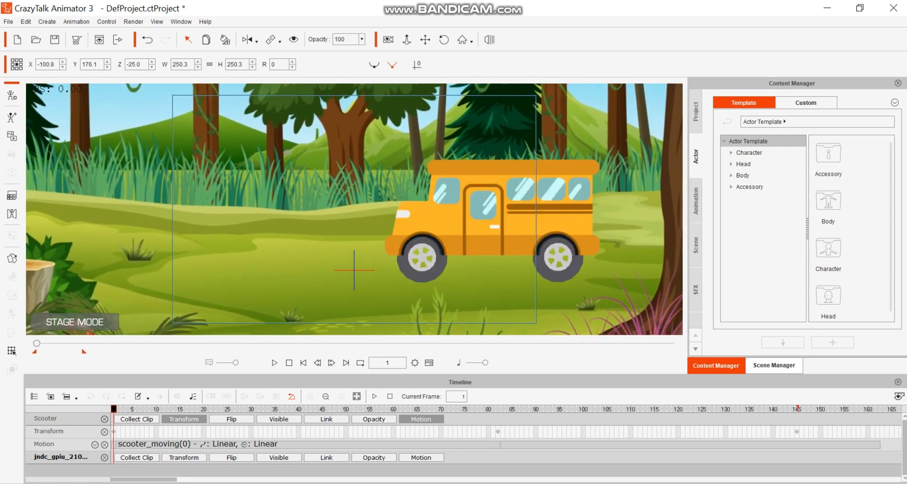
left_click_drag(287, 152, 268, 152)
Move the bus to about X 273.0, Y 58.4 at frame 1 and play the animation
left_click(448, 219)
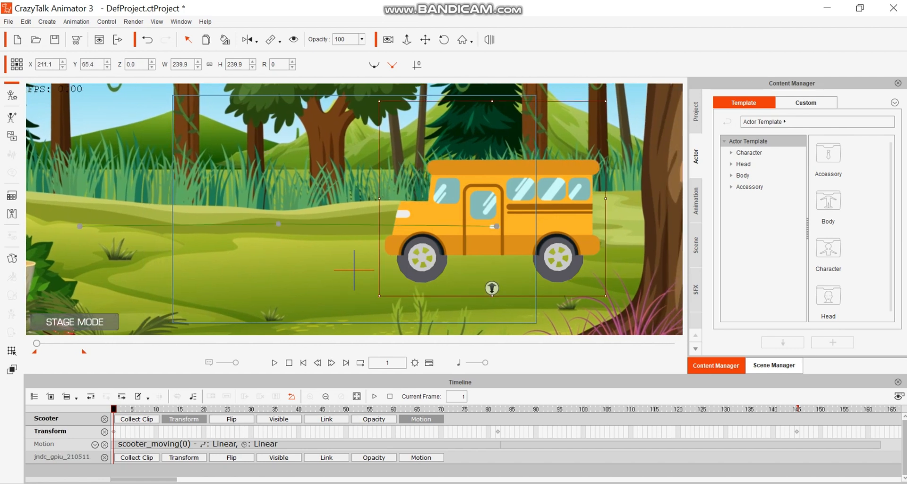
left_click_drag(448, 220, 491, 223)
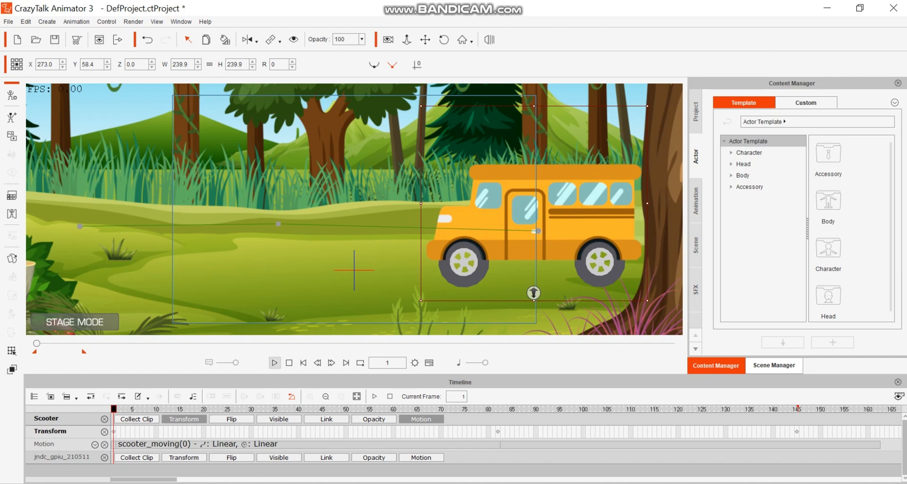
left_click(273, 362)
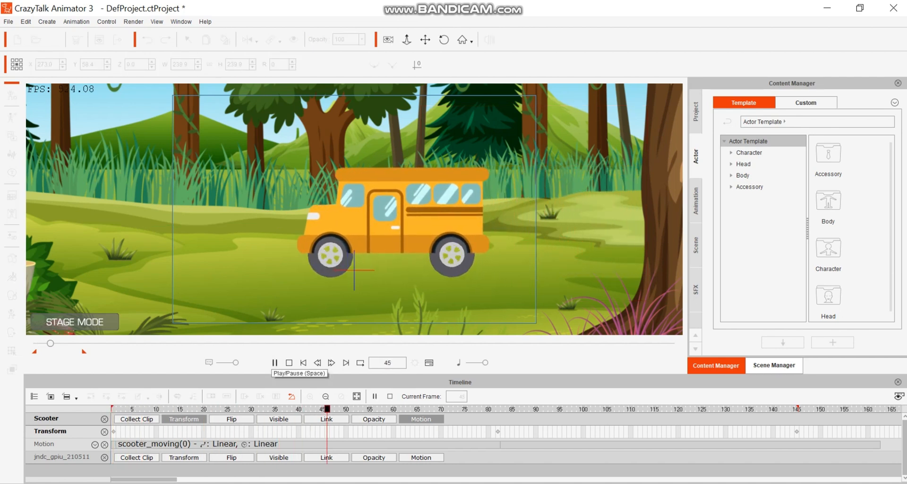